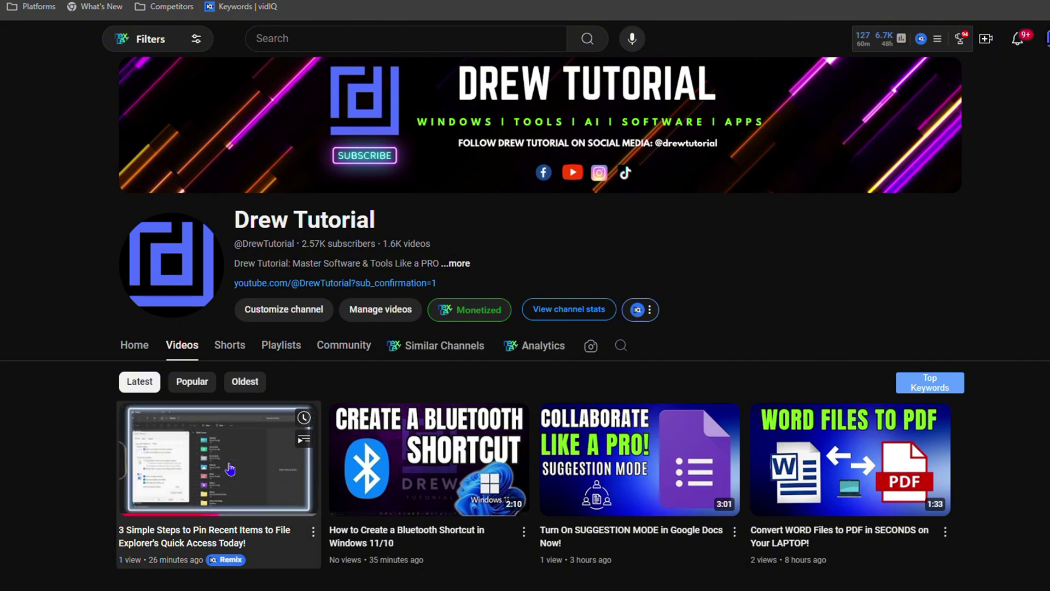
- Open the '3 Simple Steps to Pin Recent Items to File Explorer's Quick Access' video and scroll down
{"action": "left_click", "coordinate": [230, 469]}
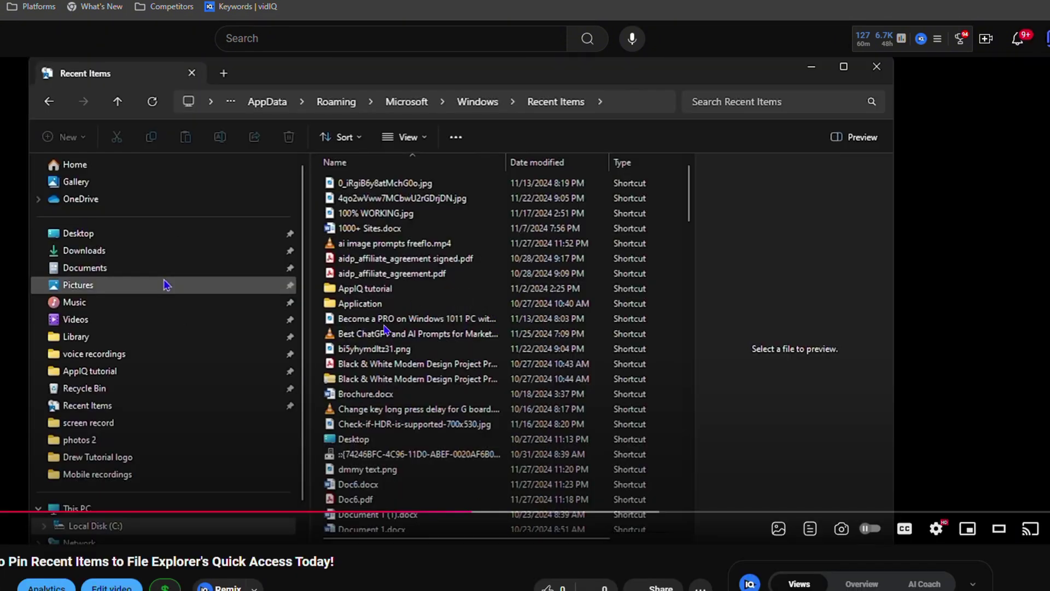
{"action": "scroll", "coordinate": [828, 317], "scroll_direction": "down", "scroll_amount": 7}
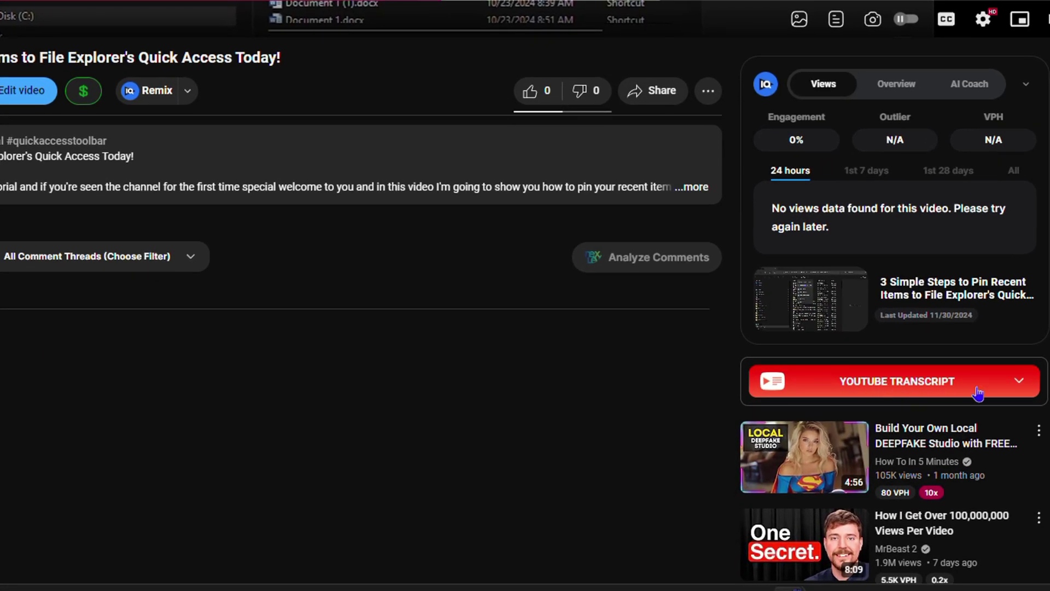
{"action": "left_click", "coordinate": [1019, 386]}
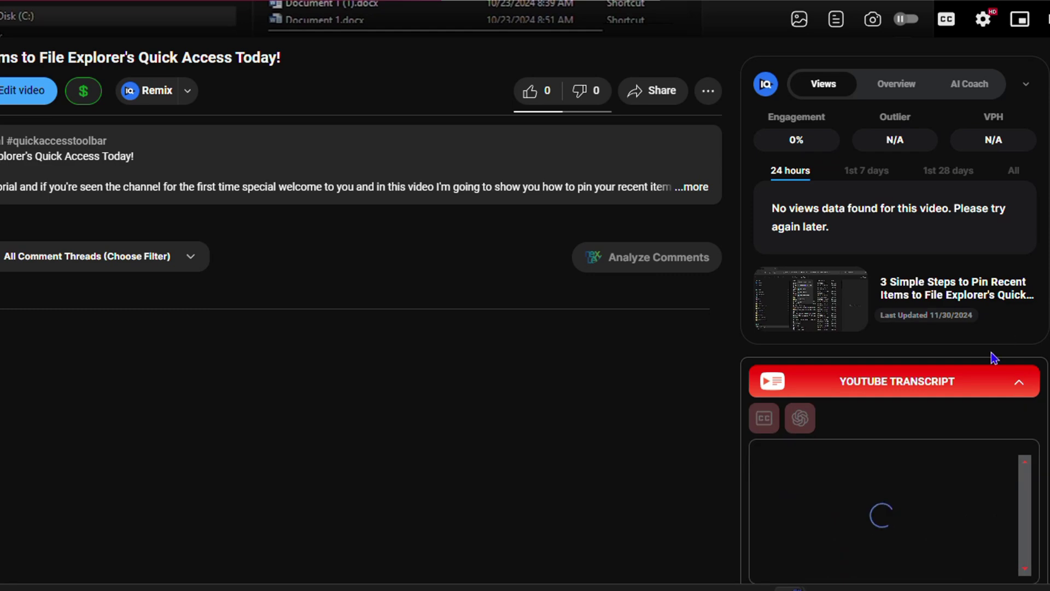
{"action": "scroll", "coordinate": [944, 278], "scroll_direction": "down", "scroll_amount": 5}
{"action": "scroll", "coordinate": [937, 189], "scroll_direction": "down", "scroll_amount": 8}
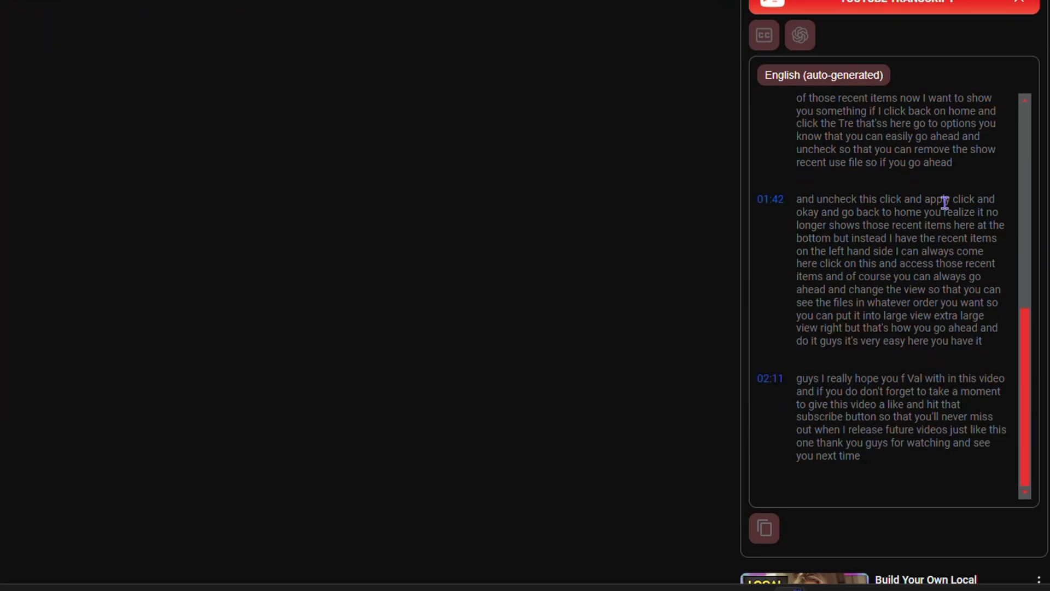
{"action": "scroll", "coordinate": [944, 203], "scroll_direction": "down", "scroll_amount": 2}
{"action": "scroll", "coordinate": [945, 202], "scroll_direction": "down", "scroll_amount": 4}
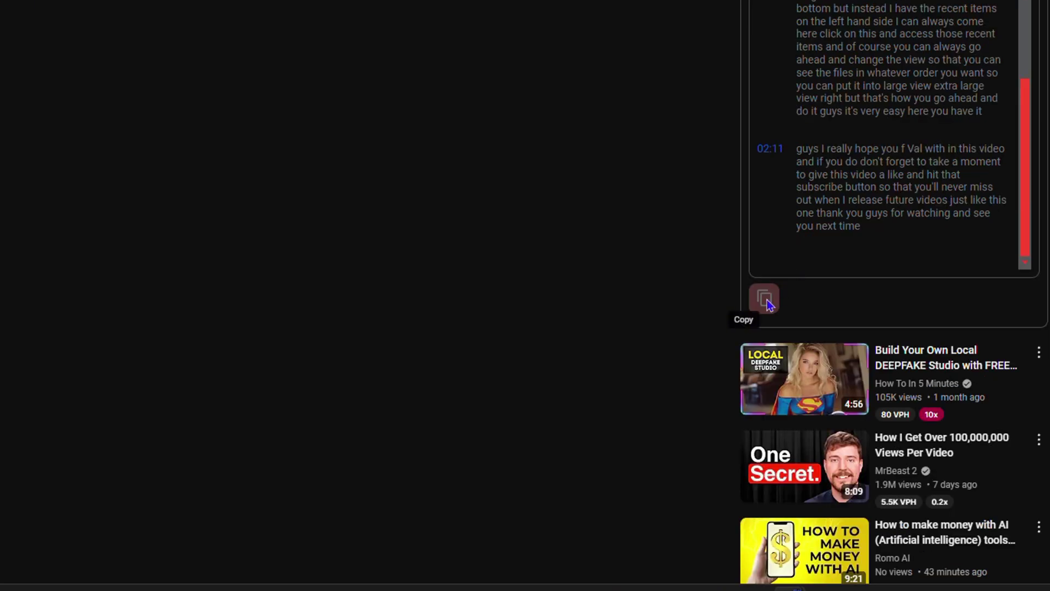
{"action": "scroll", "coordinate": [883, 260], "scroll_direction": "up", "scroll_amount": 6}
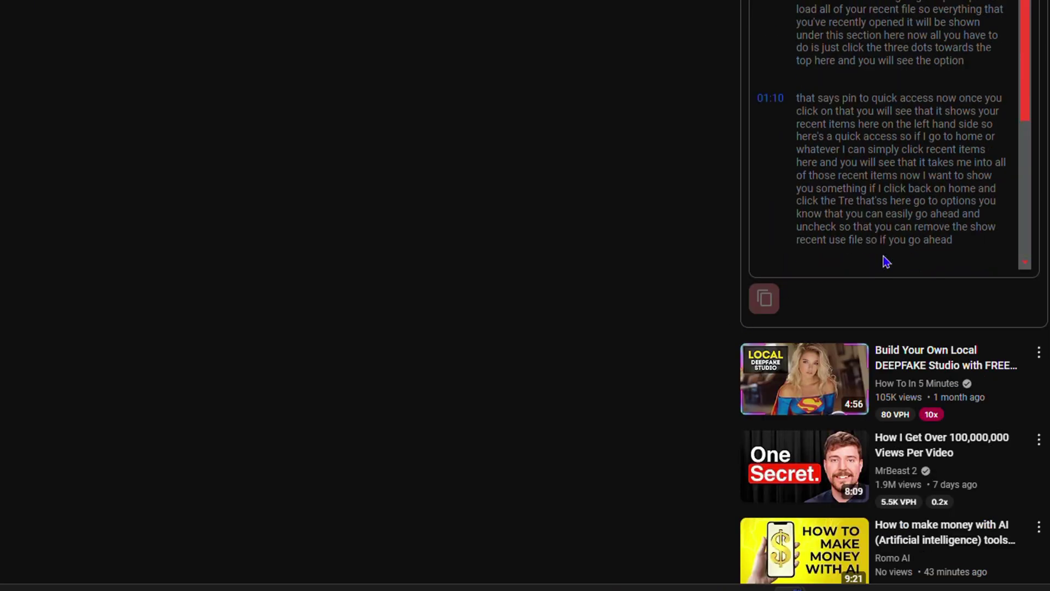
{"action": "scroll", "coordinate": [875, 252], "scroll_direction": "up", "scroll_amount": 10}
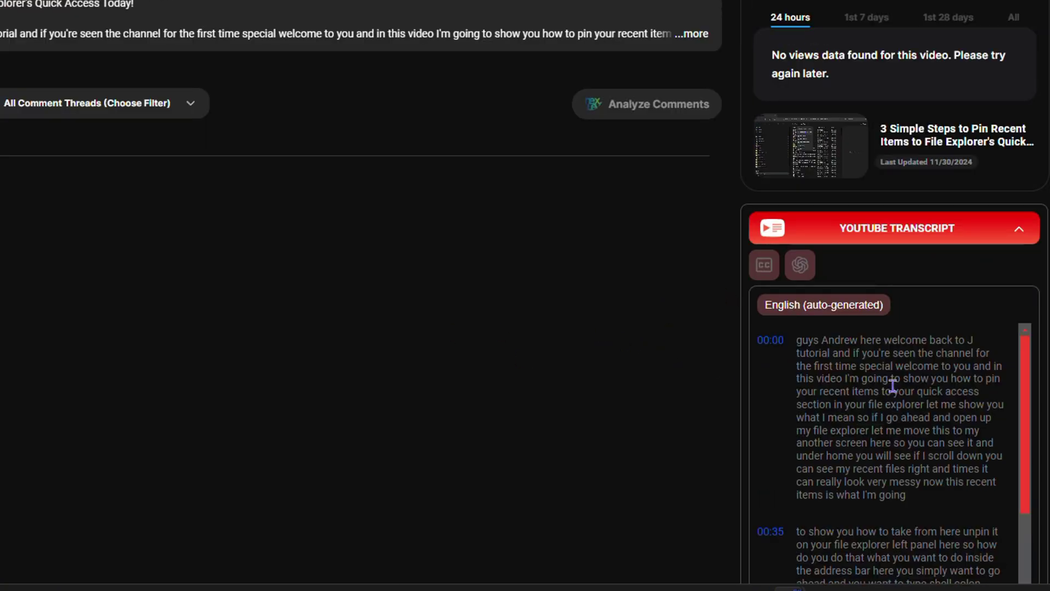
{"action": "scroll", "coordinate": [875, 363], "scroll_direction": "down", "scroll_amount": 15}
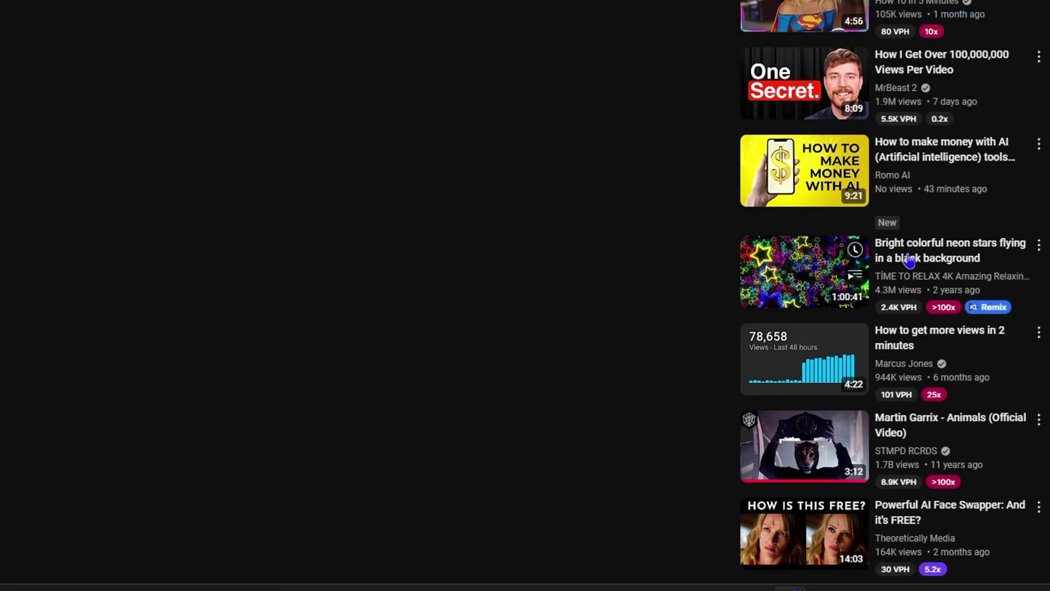
{"action": "scroll", "coordinate": [902, 257], "scroll_direction": "up", "scroll_amount": 4}
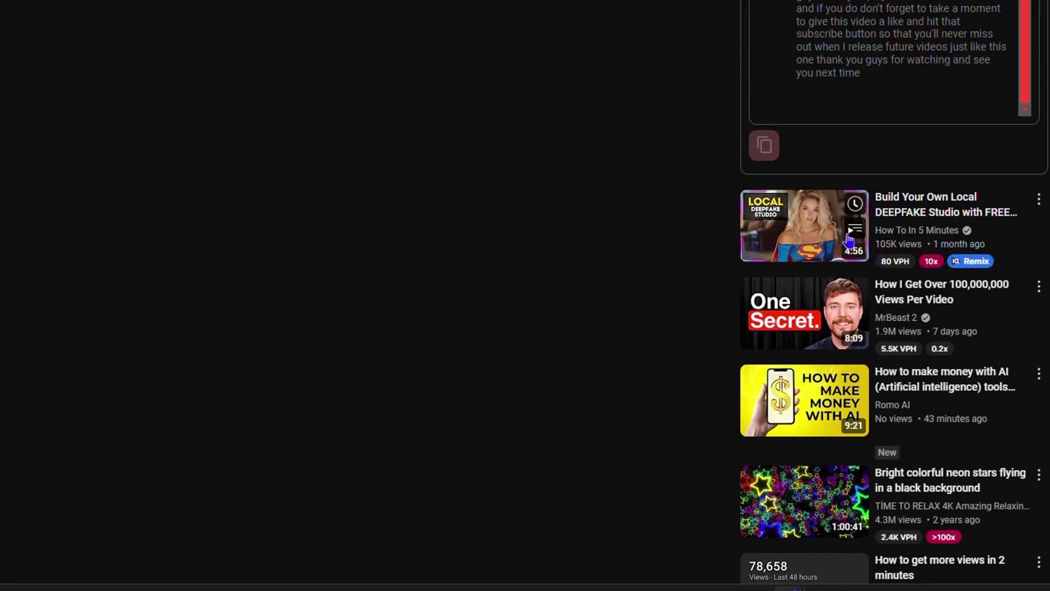
- Expand the YouTube Transcript panel on the FaceFusion 3 DEEPFAKE Studio video and scroll through the transcript
{"action": "scroll", "coordinate": [302, 215], "scroll_direction": "down", "scroll_amount": 10}
{"action": "scroll", "coordinate": [303, 214], "scroll_direction": "up", "scroll_amount": 20}
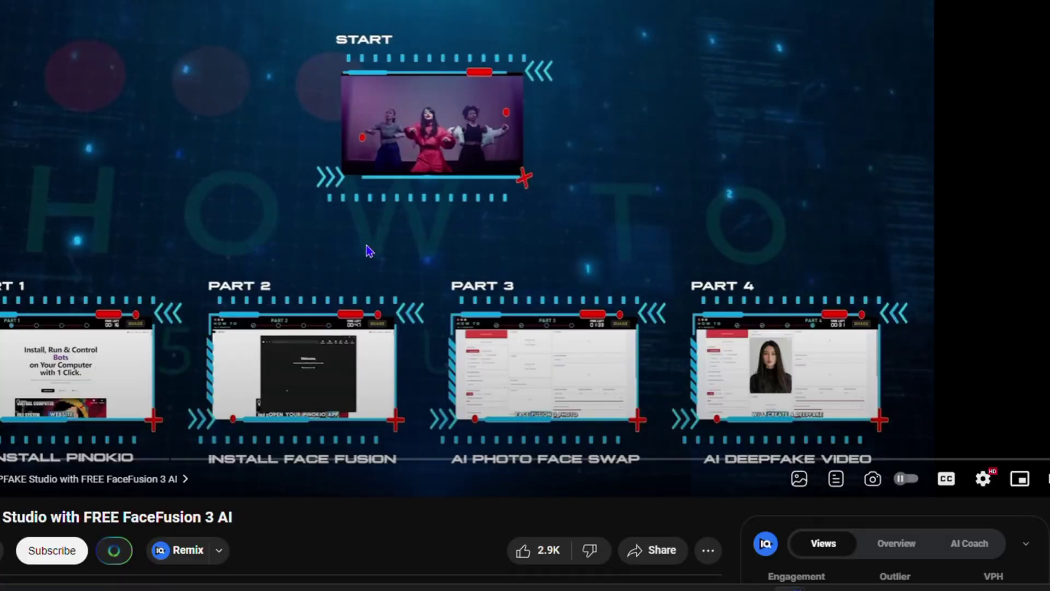
{"action": "scroll", "coordinate": [994, 129], "scroll_direction": "down", "scroll_amount": 15}
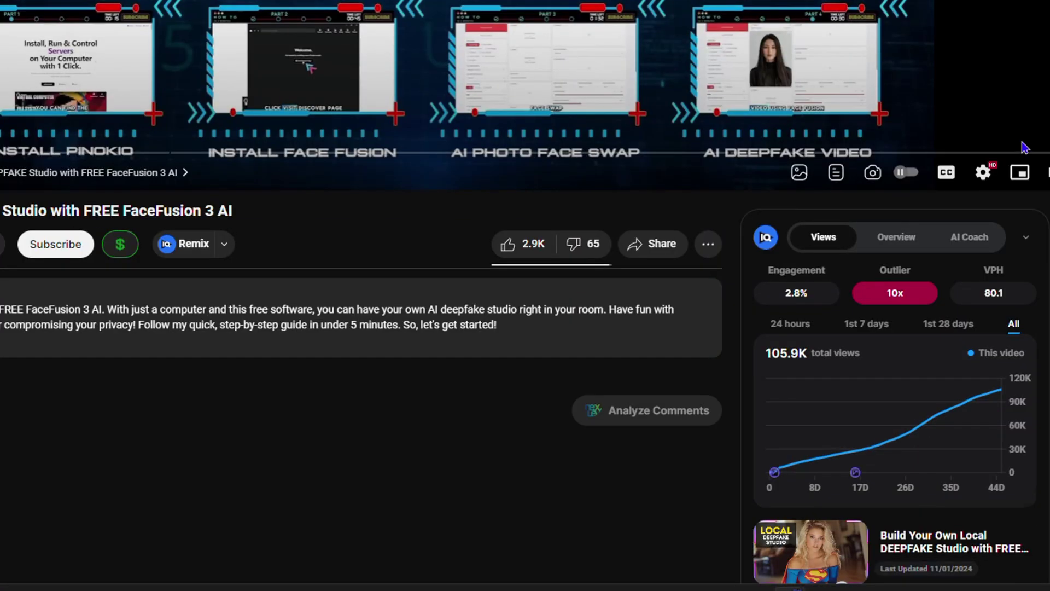
{"action": "left_click", "coordinate": [1018, 310]}
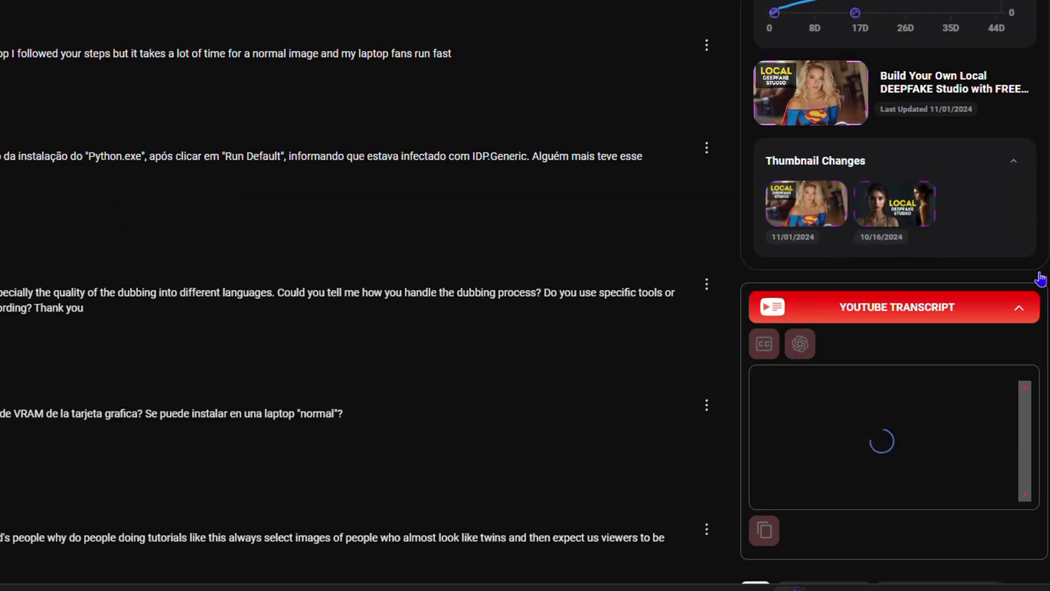
{"action": "scroll", "coordinate": [924, 167], "scroll_direction": "down", "scroll_amount": 5}
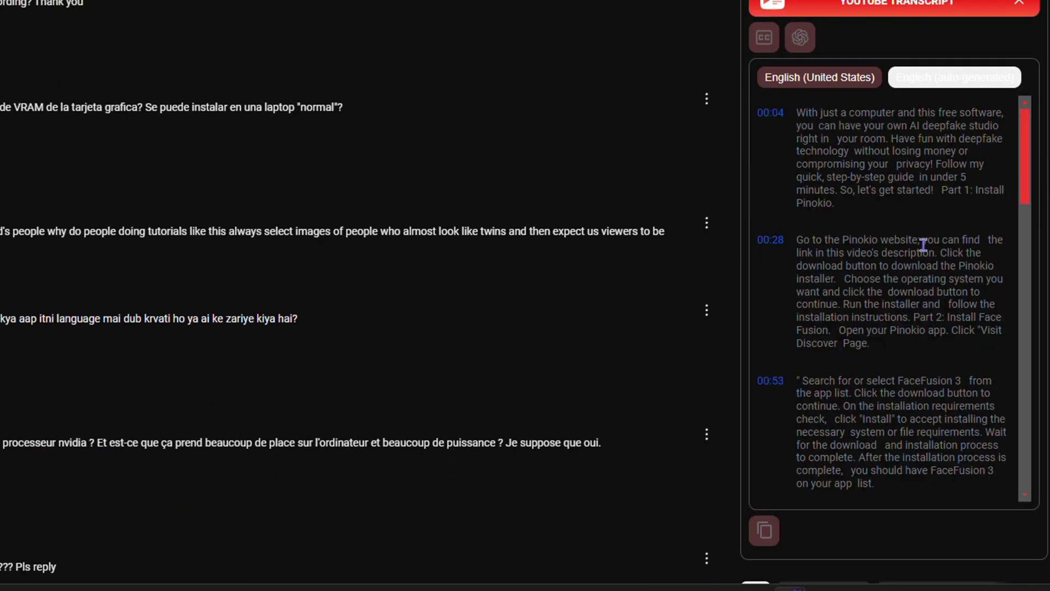
{"action": "scroll", "coordinate": [923, 245], "scroll_direction": "down", "scroll_amount": 15}
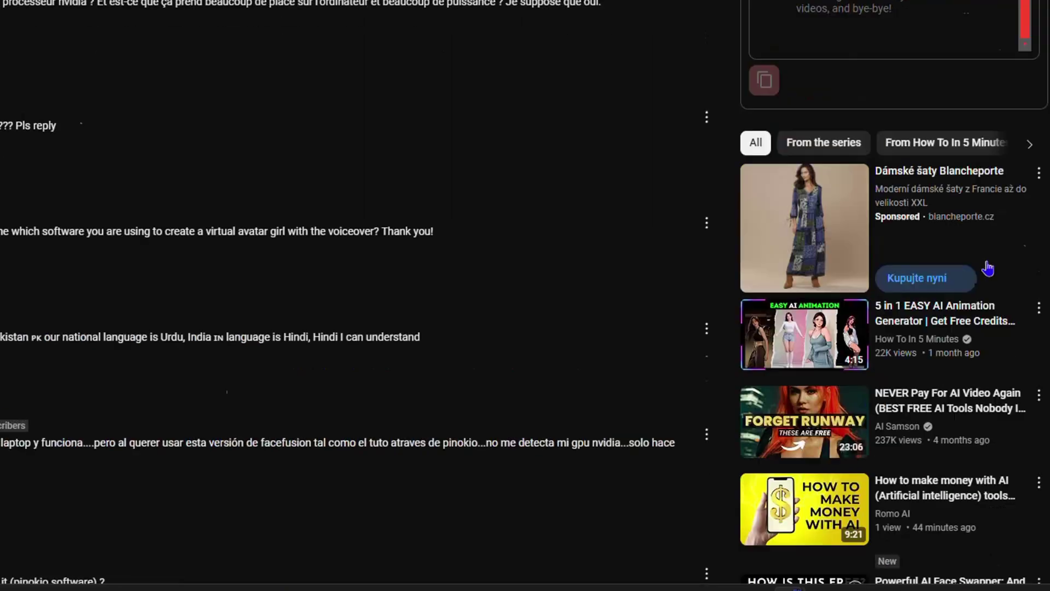
{"action": "scroll", "coordinate": [988, 266], "scroll_direction": "up", "scroll_amount": 10}
{"action": "scroll", "coordinate": [994, 277], "scroll_direction": "up", "scroll_amount": 5}
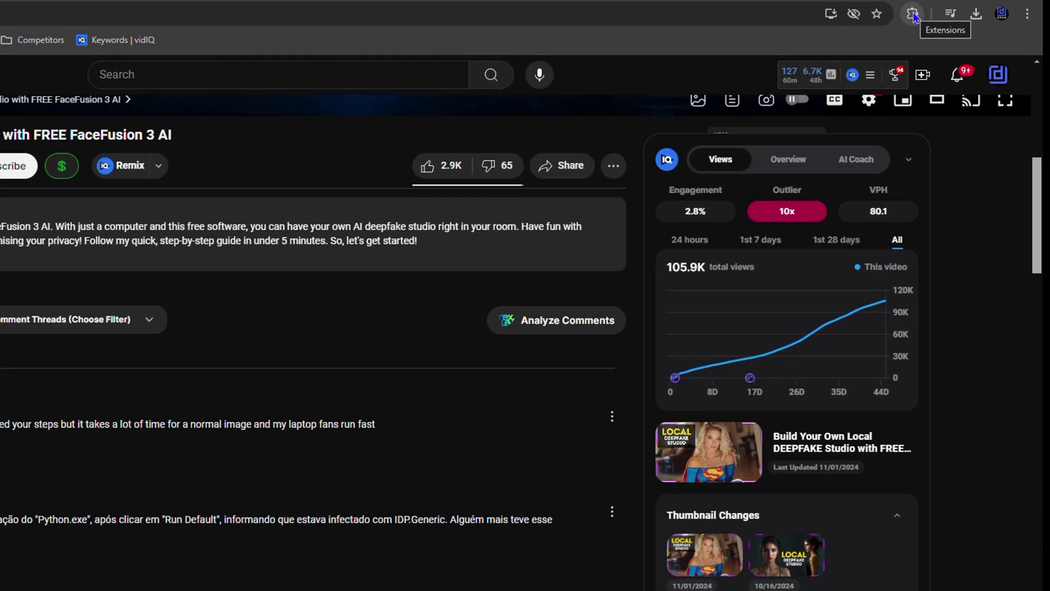
- Open Chrome's Manage Extensions page and confirm Youtube Transcript is installed and enabled
{"action": "left_click", "coordinate": [1026, 14]}
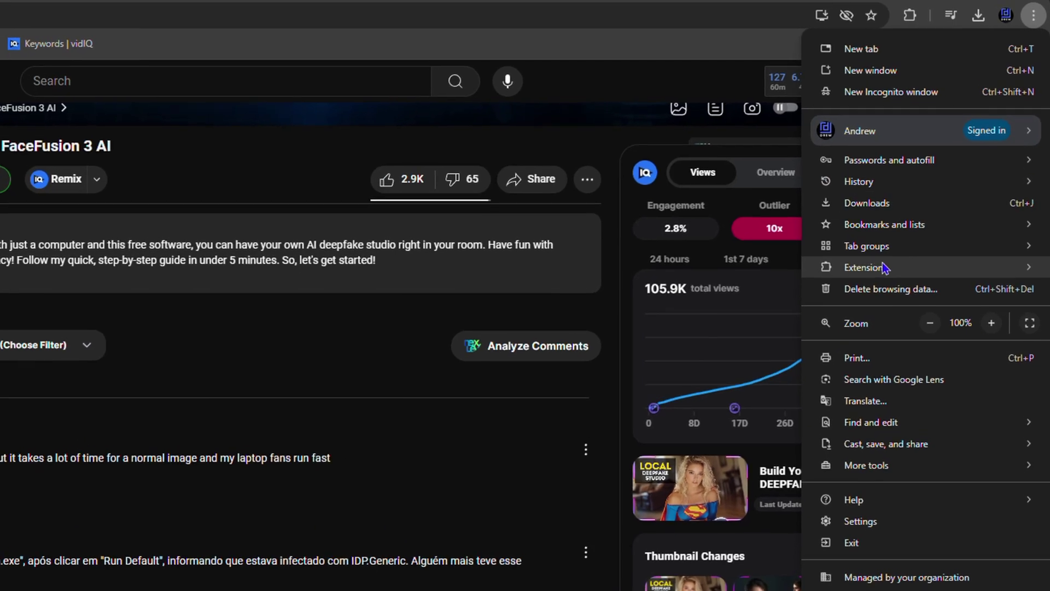
{"action": "mouse_move", "coordinate": [882, 267]}
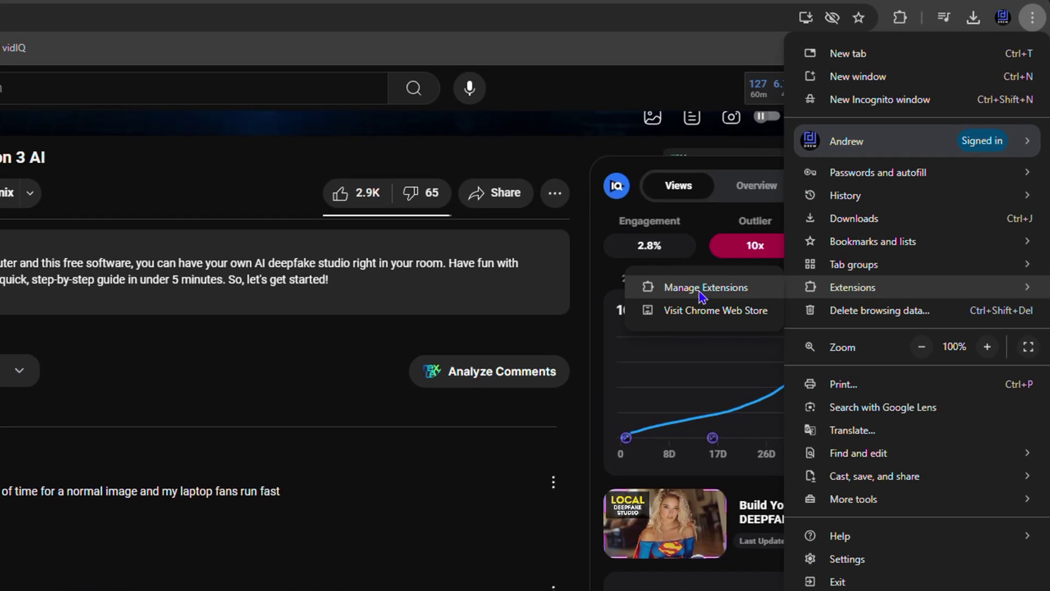
{"action": "left_click", "coordinate": [699, 291]}
{"action": "scroll", "coordinate": [277, 154], "scroll_direction": "down", "scroll_amount": 2}
{"action": "scroll", "coordinate": [464, 299], "scroll_direction": "up", "scroll_amount": 2}
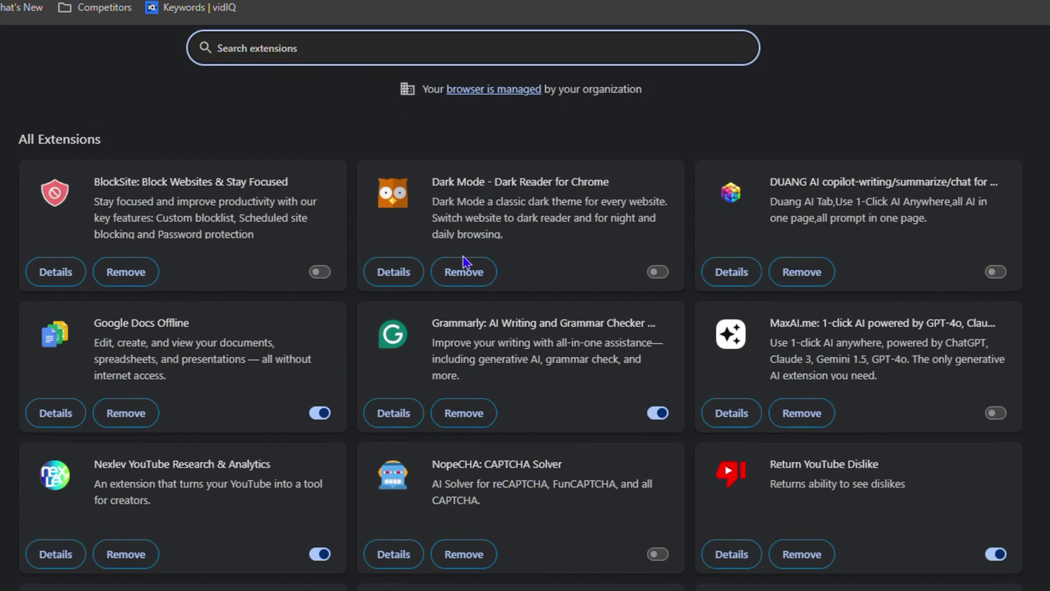
{"action": "scroll", "coordinate": [464, 264], "scroll_direction": "down", "scroll_amount": 5}
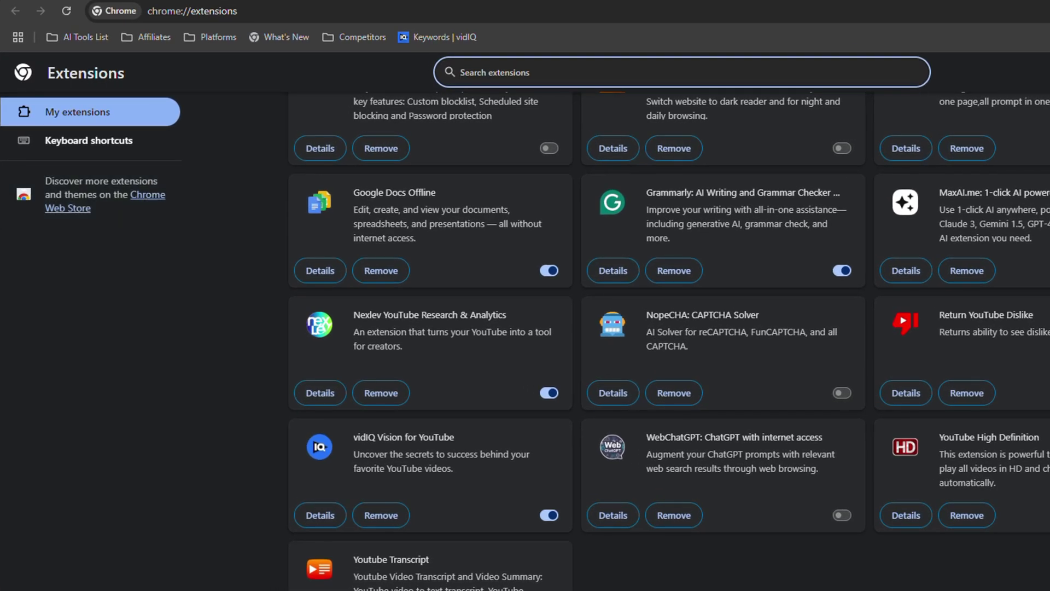
{"action": "left_click", "coordinate": [1049, 11]}
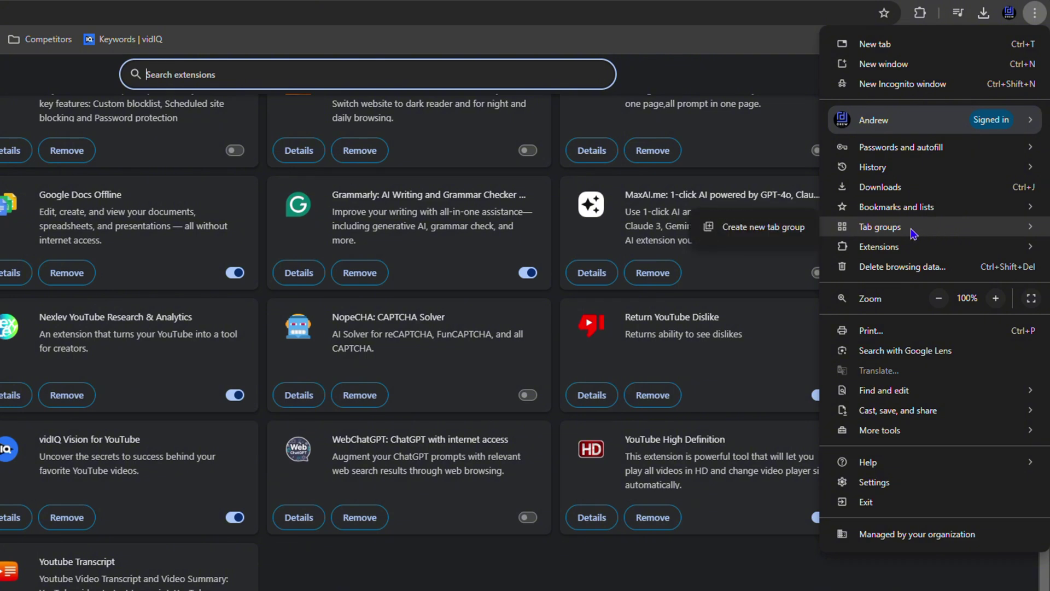
- Search the Chrome Web Store for 'youtube trans', open the Youtube Transcript listing and select its title
{"action": "mouse_move", "coordinate": [888, 248]}
{"action": "left_click", "coordinate": [750, 272]}
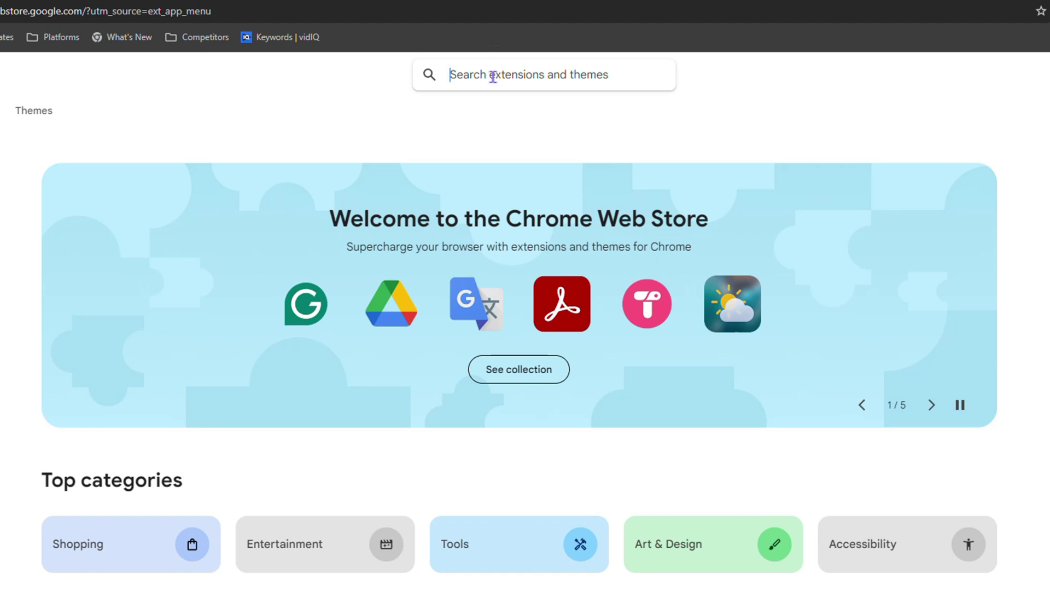
{"action": "type", "text": "youtu"}
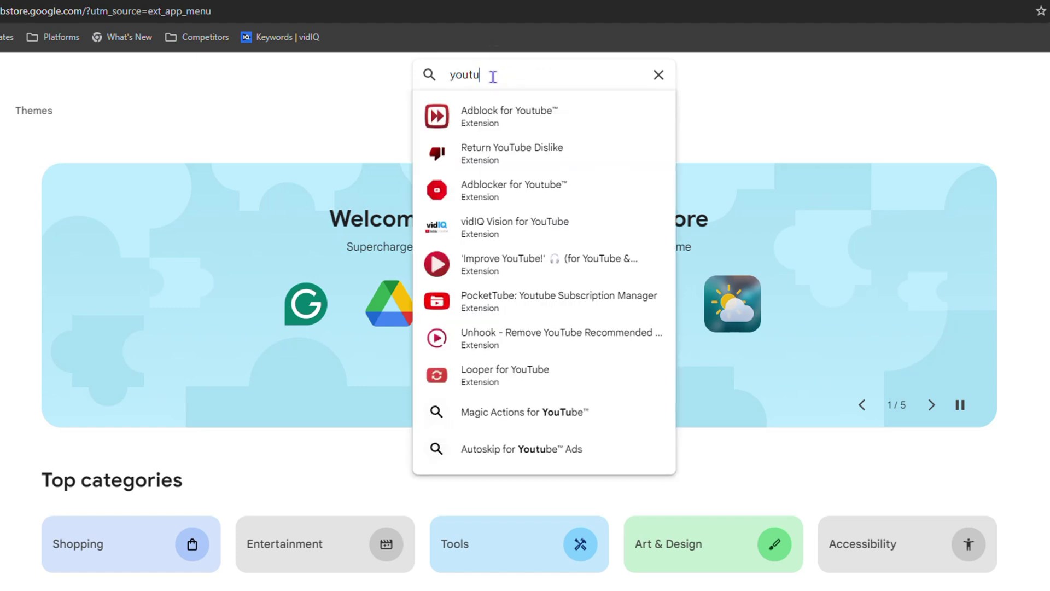
{"action": "type", "text": "be tra"}
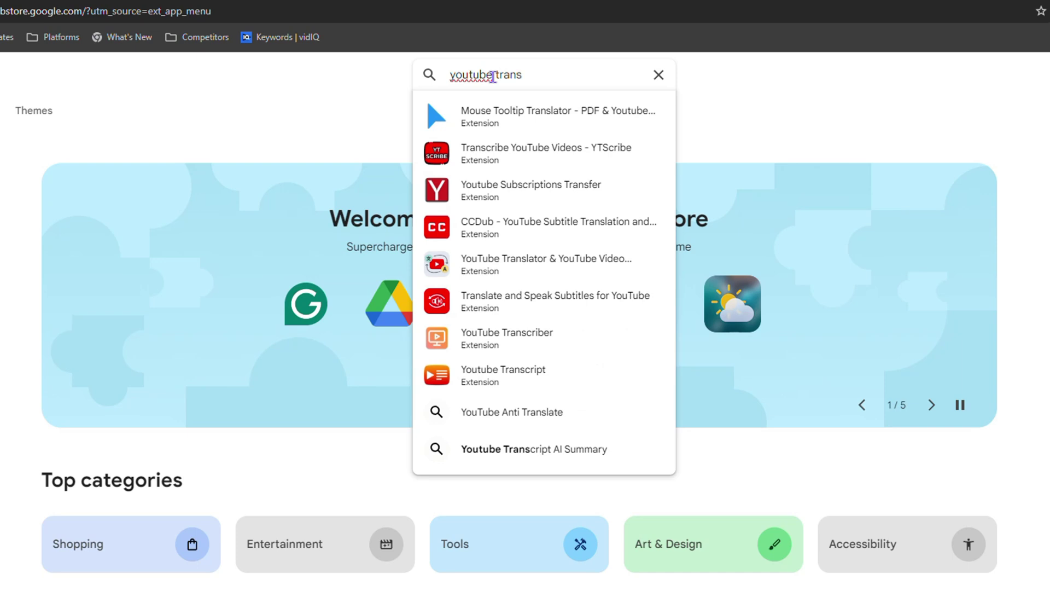
{"action": "type", "text": "ns"}
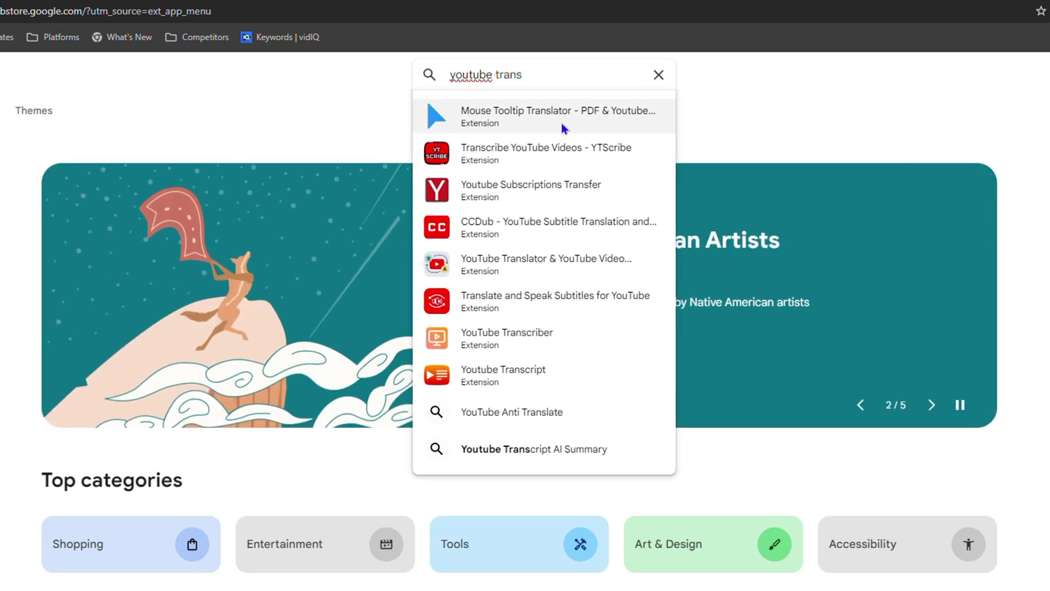
{"action": "left_click", "coordinate": [524, 377]}
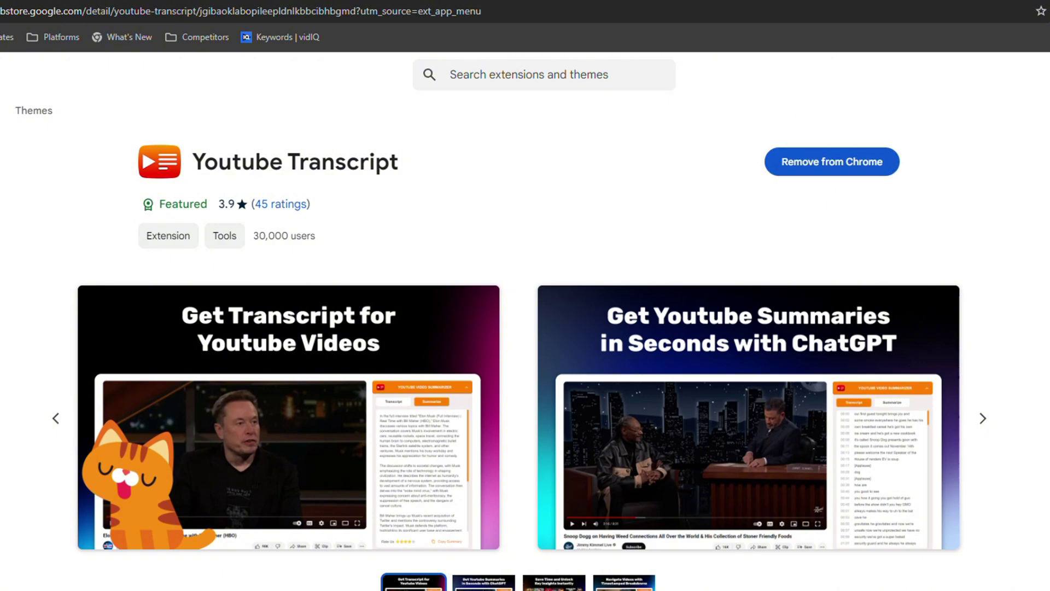
{"action": "left_click_drag", "start_coordinate": [400, 167], "coordinate": [187, 169]}
{"action": "key", "text": "ctrl+c"}
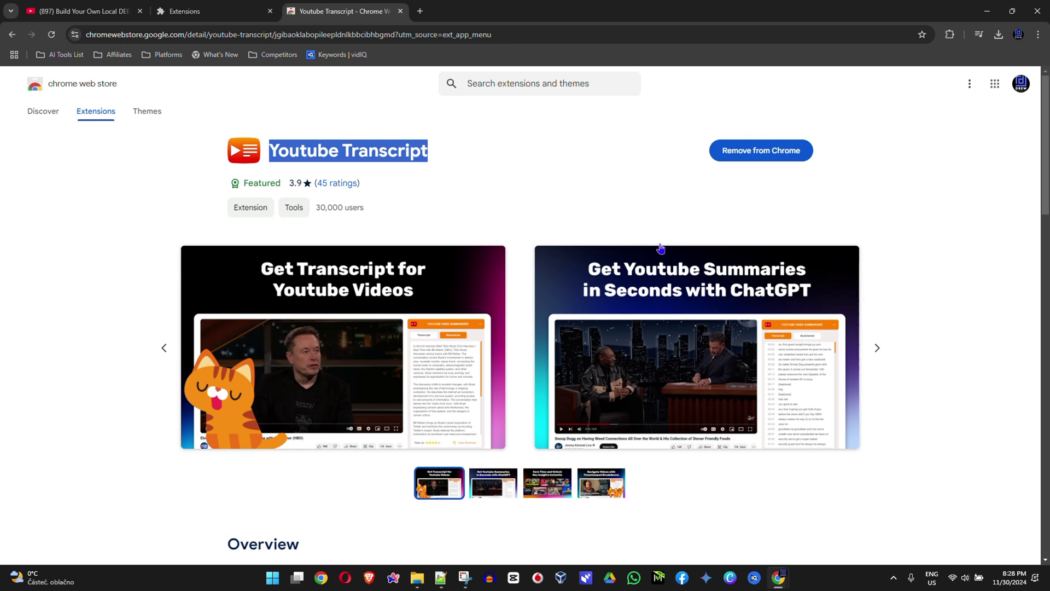
- Launch Microsoft Edge by searching 'ed' in the Start menu
{"action": "left_click", "coordinate": [271, 579]}
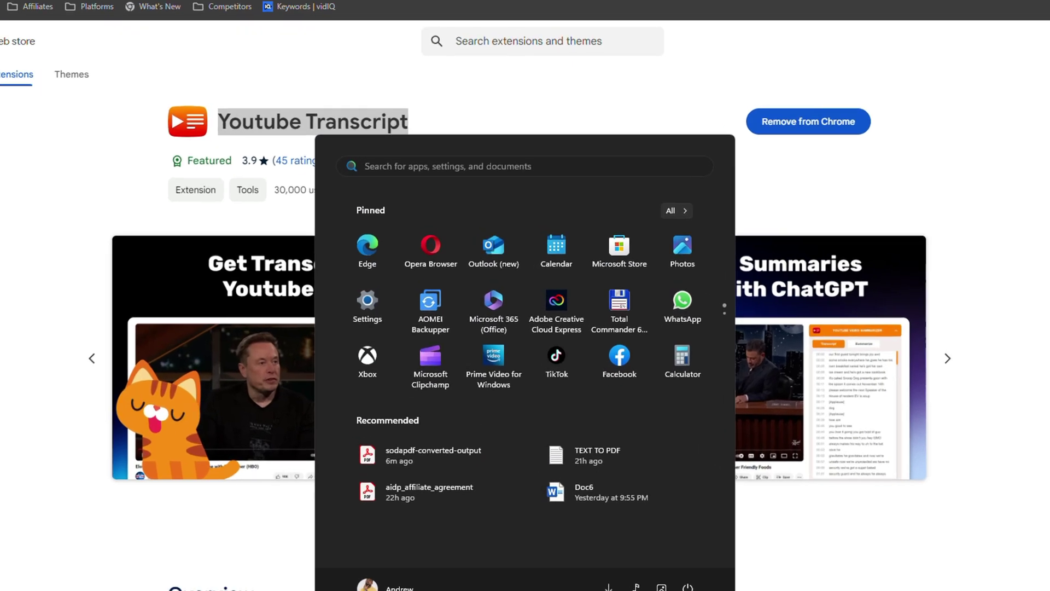
{"action": "type", "text": "ed"}
{"action": "key", "text": "Return"}
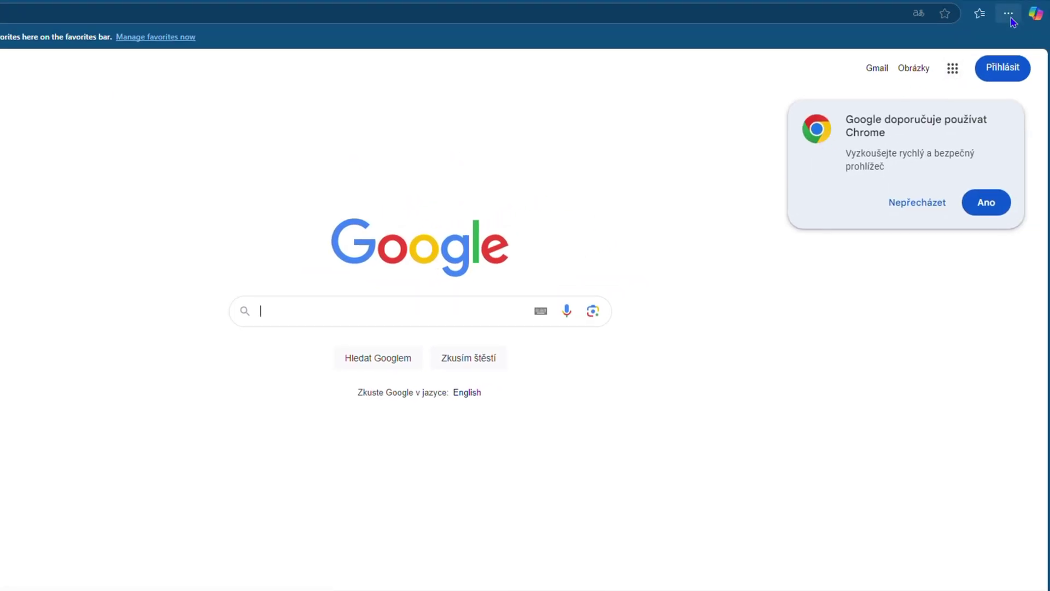
- Go from Edge's Manage extensions page to the Edge Add-ons store
{"action": "left_click", "coordinate": [1009, 14]}
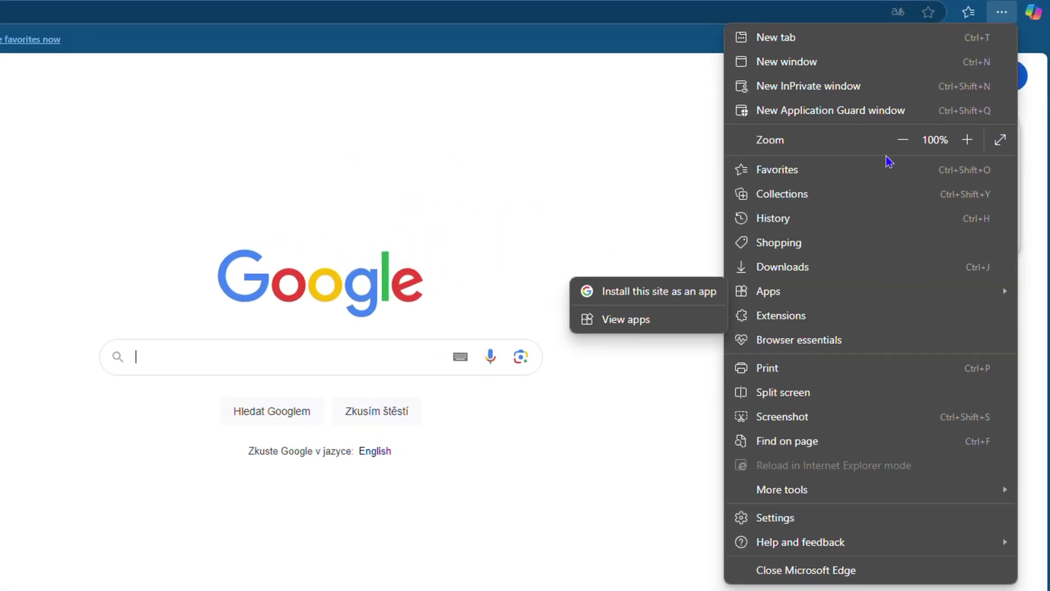
{"action": "left_click", "coordinate": [794, 319]}
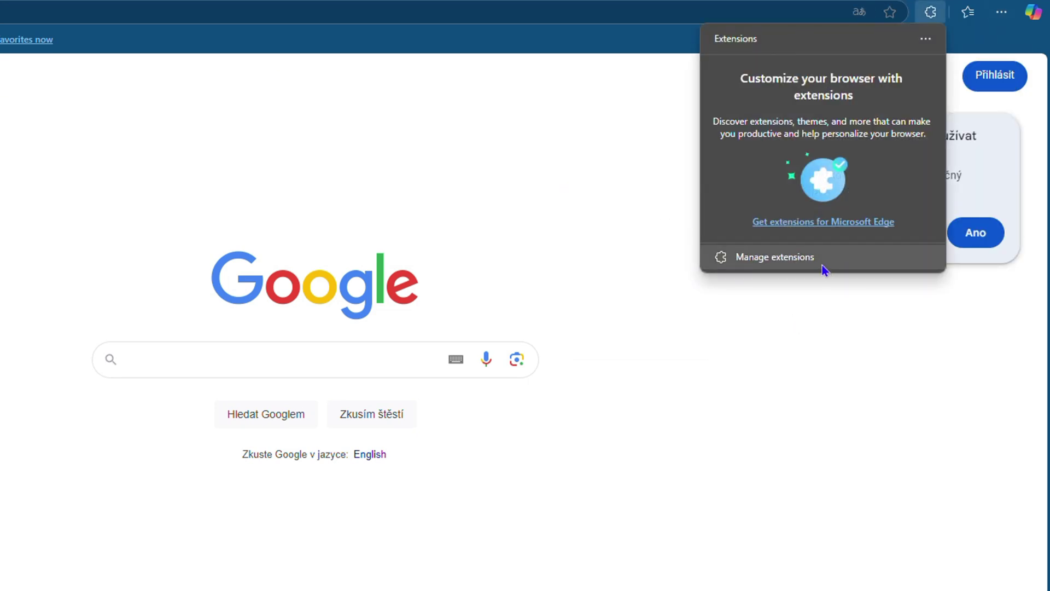
{"action": "left_click", "coordinate": [794, 257]}
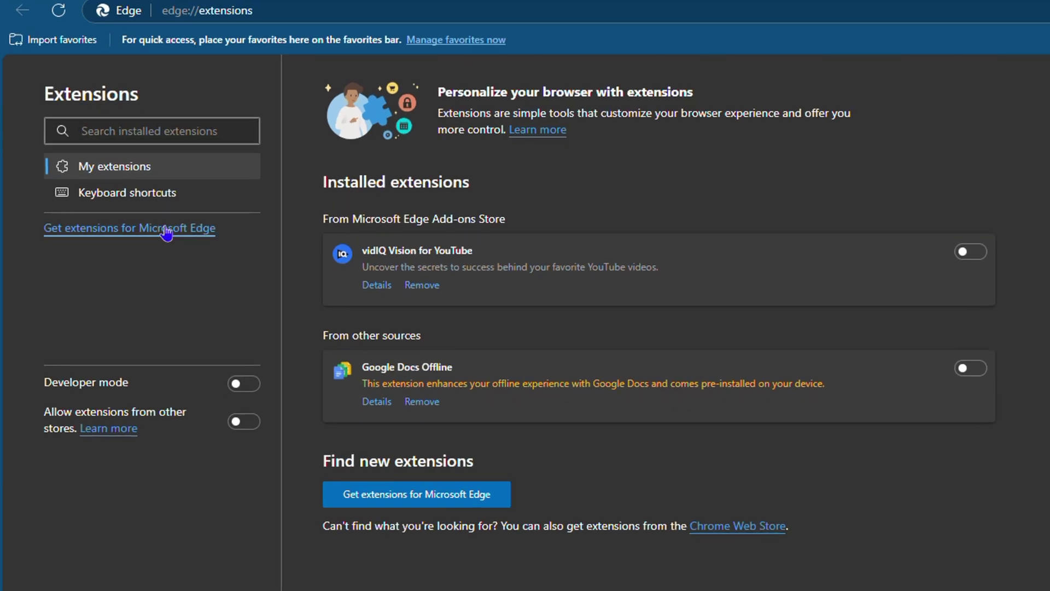
{"action": "left_click", "coordinate": [166, 232]}
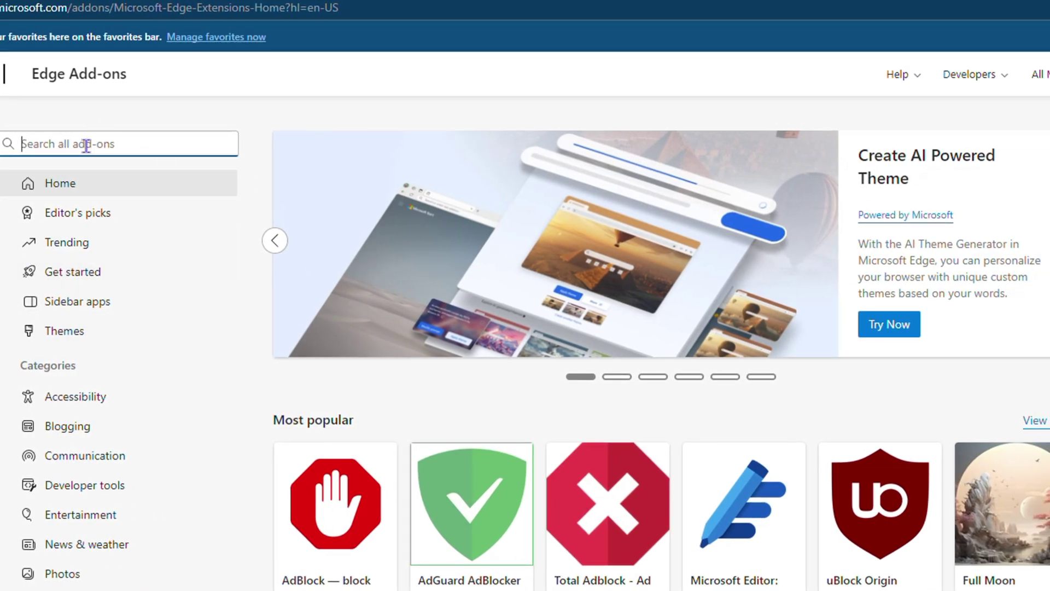
- Search Edge Add-ons for 'Youtube Transcript' and scroll through the results
{"action": "key", "text": "ctrl+v"}
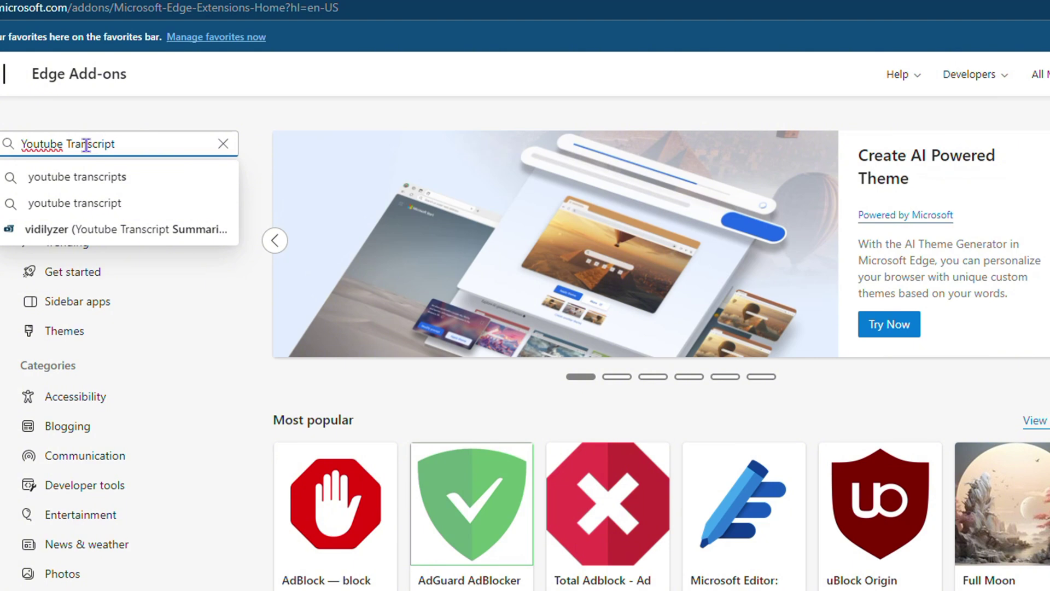
{"action": "key", "text": "Return"}
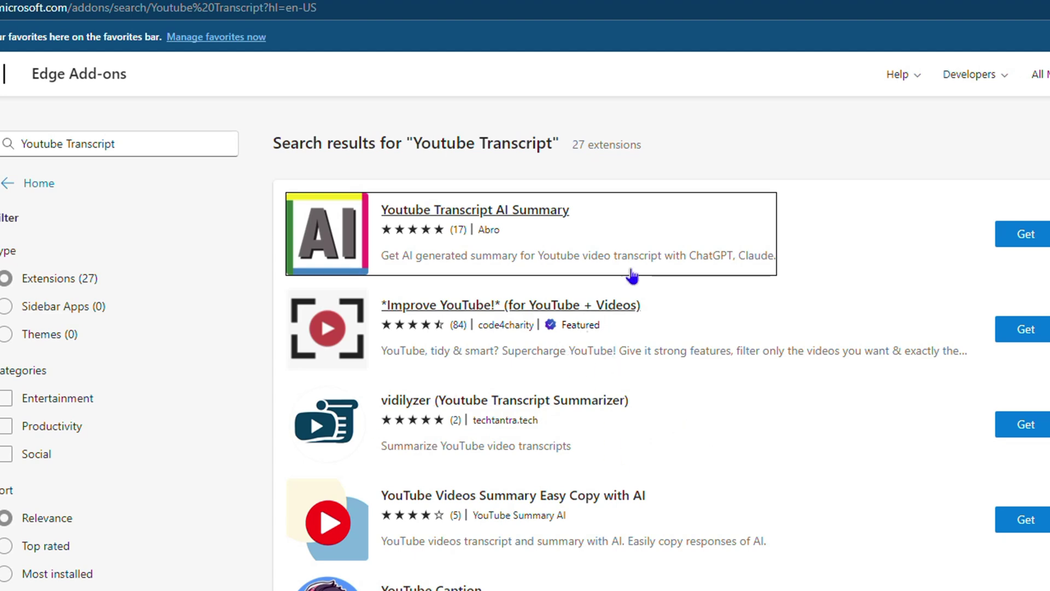
{"action": "scroll", "coordinate": [757, 300], "scroll_direction": "down", "scroll_amount": 6}
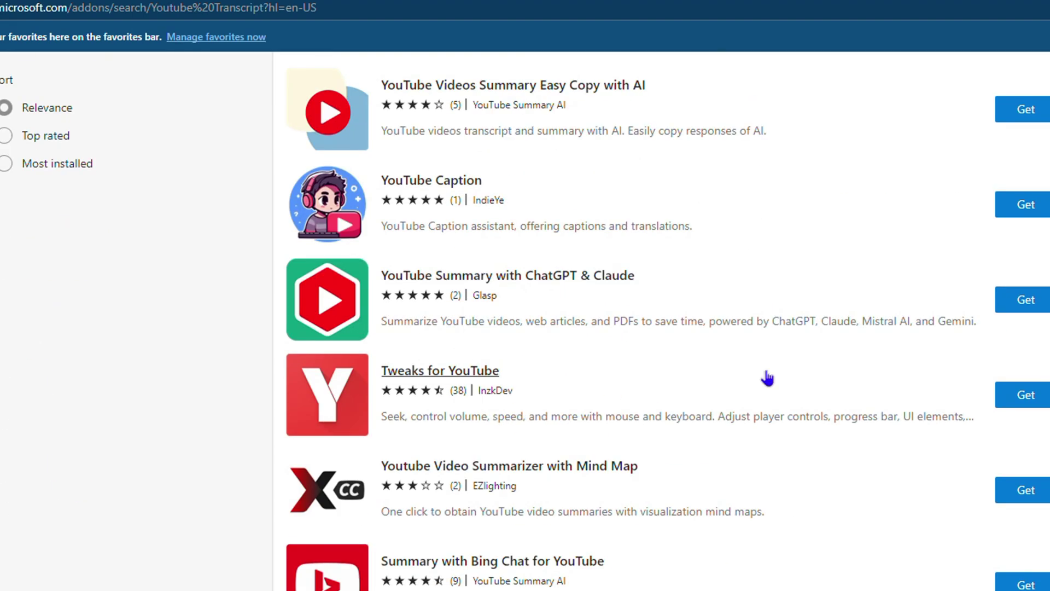
{"action": "scroll", "coordinate": [768, 377], "scroll_direction": "down", "scroll_amount": 10}
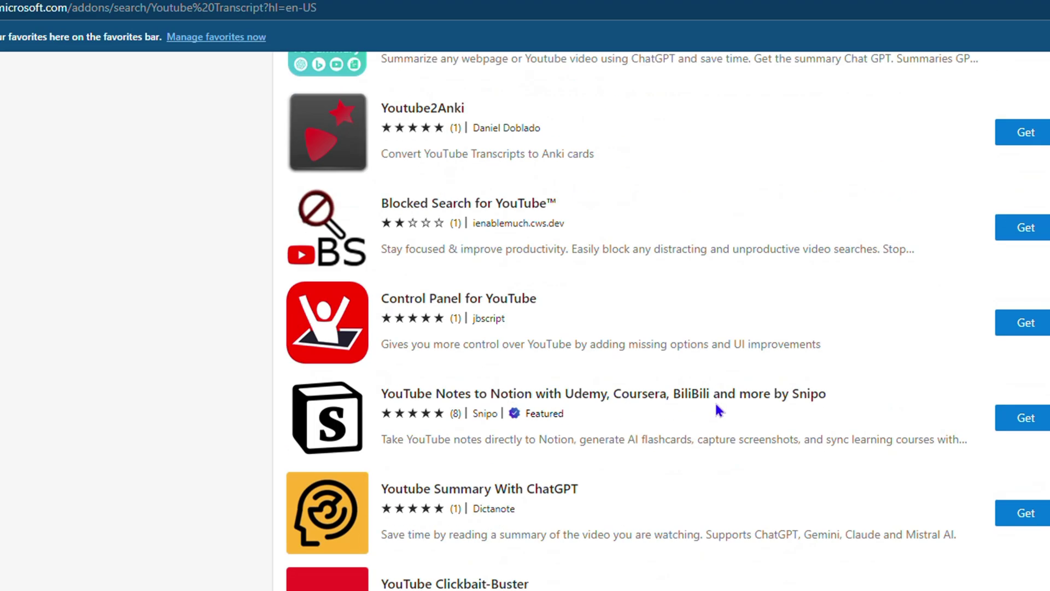
{"action": "scroll", "coordinate": [628, 451], "scroll_direction": "down", "scroll_amount": 5}
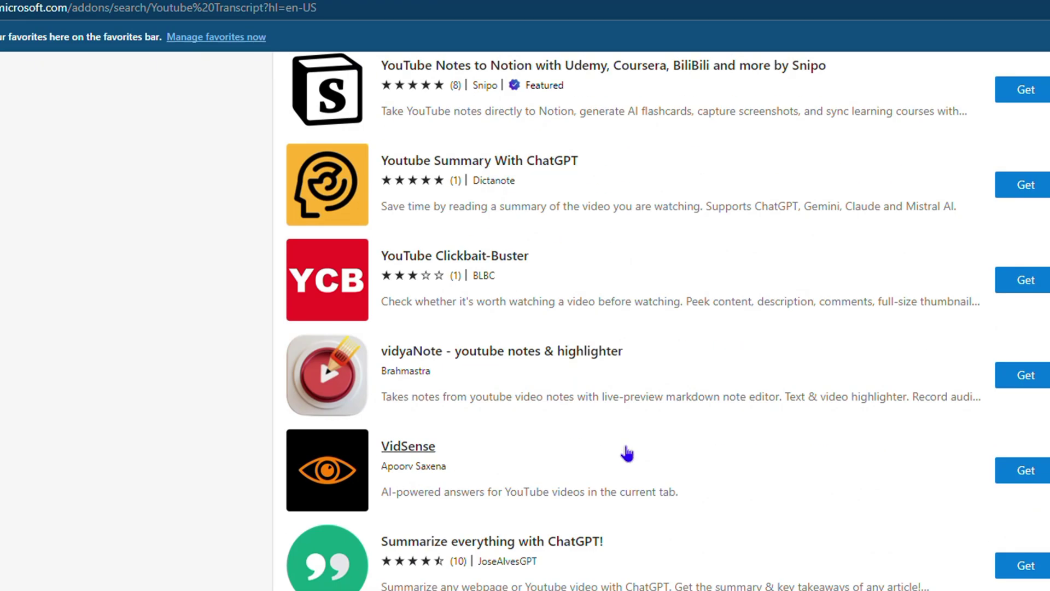
{"action": "scroll", "coordinate": [602, 453], "scroll_direction": "up", "scroll_amount": 20}
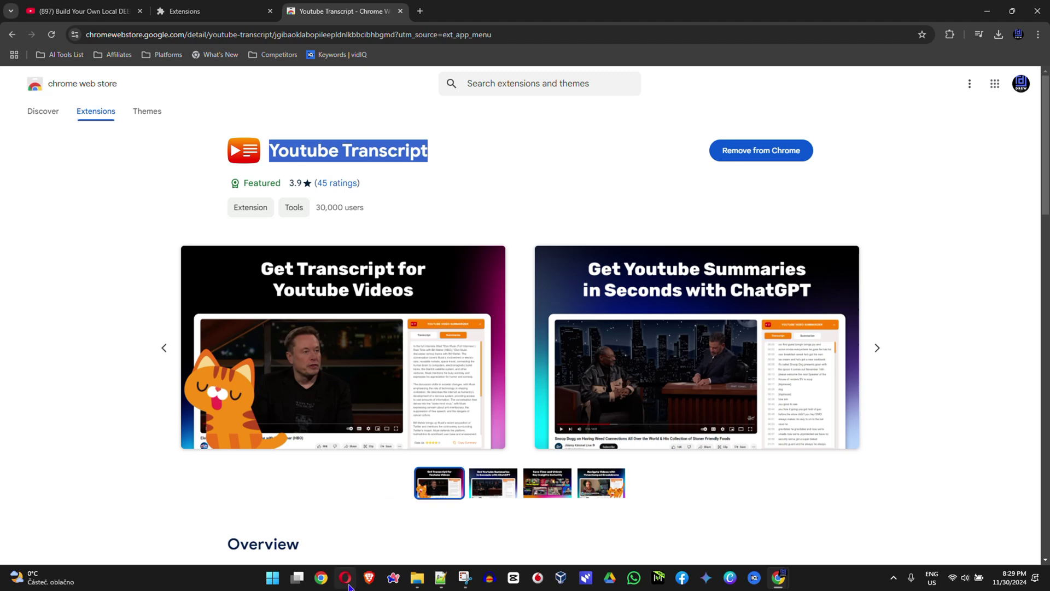
- Launch Firefox by searching 'fi' in the Start menu
{"action": "left_click", "coordinate": [274, 578]}
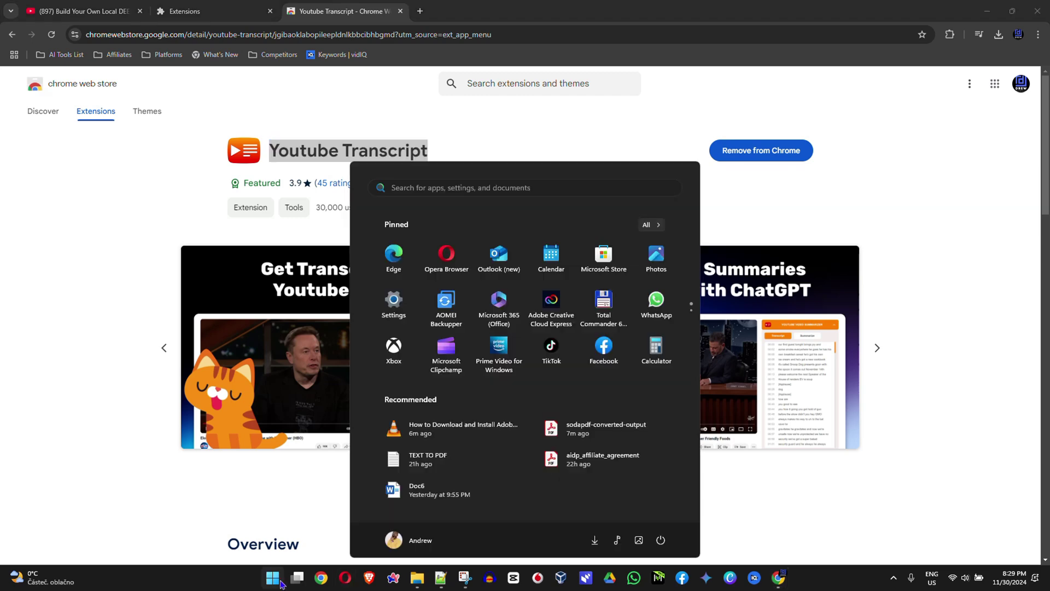
{"action": "type", "text": "fi"}
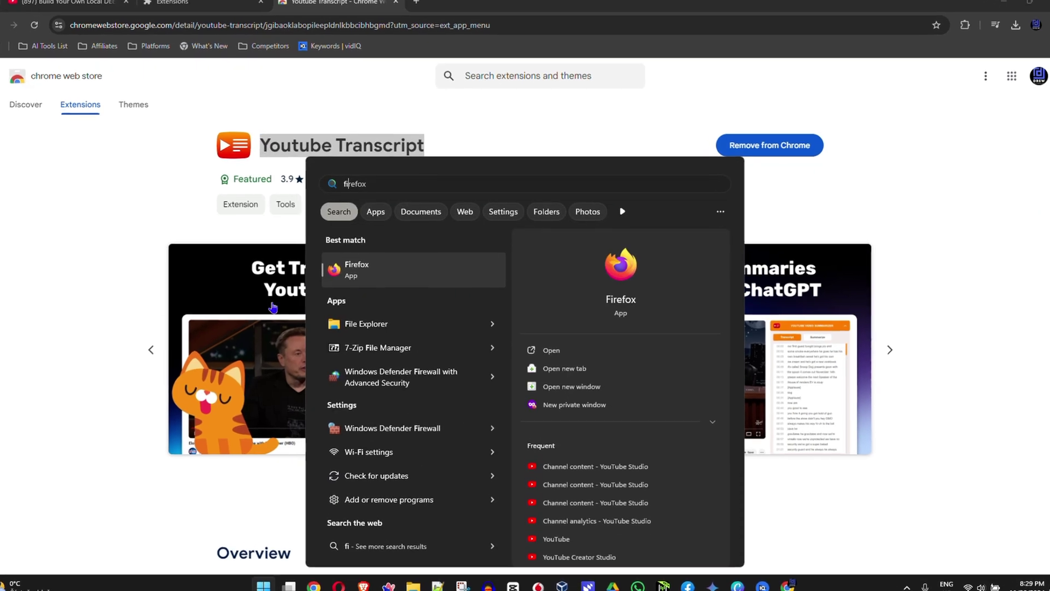
{"action": "left_click", "coordinate": [396, 270]}
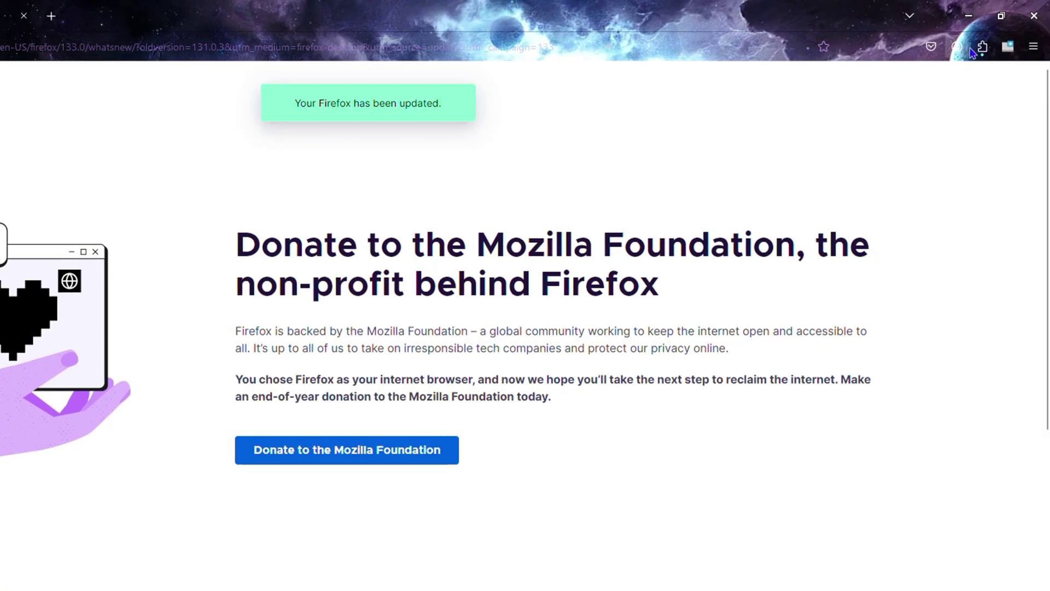
- Open Firefox's add-ons manager and follow 'Find more add-ons' to addons.mozilla.org
{"action": "left_click", "coordinate": [983, 48]}
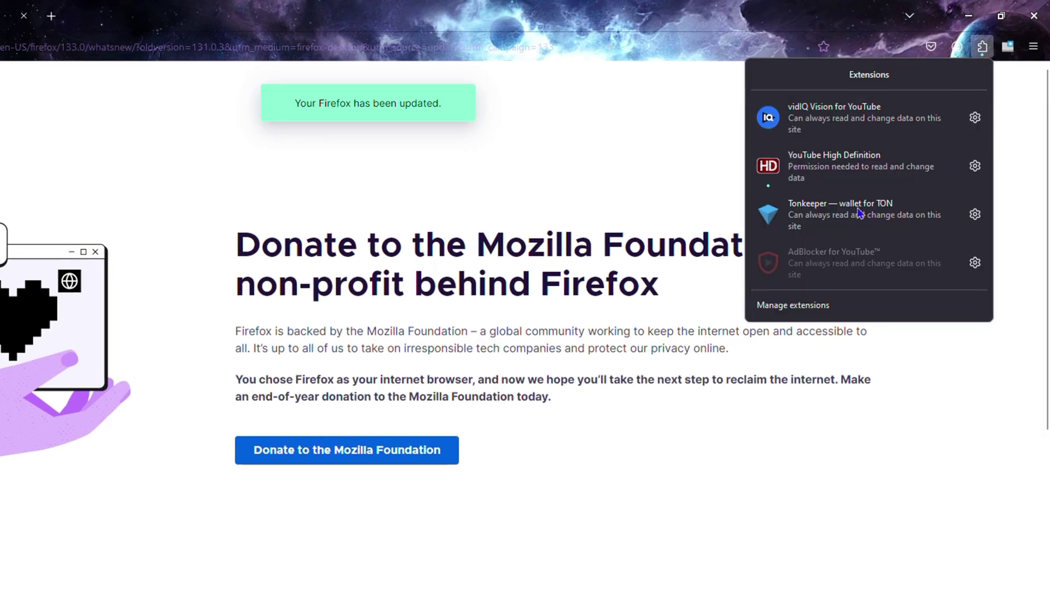
{"action": "left_click", "coordinate": [766, 308]}
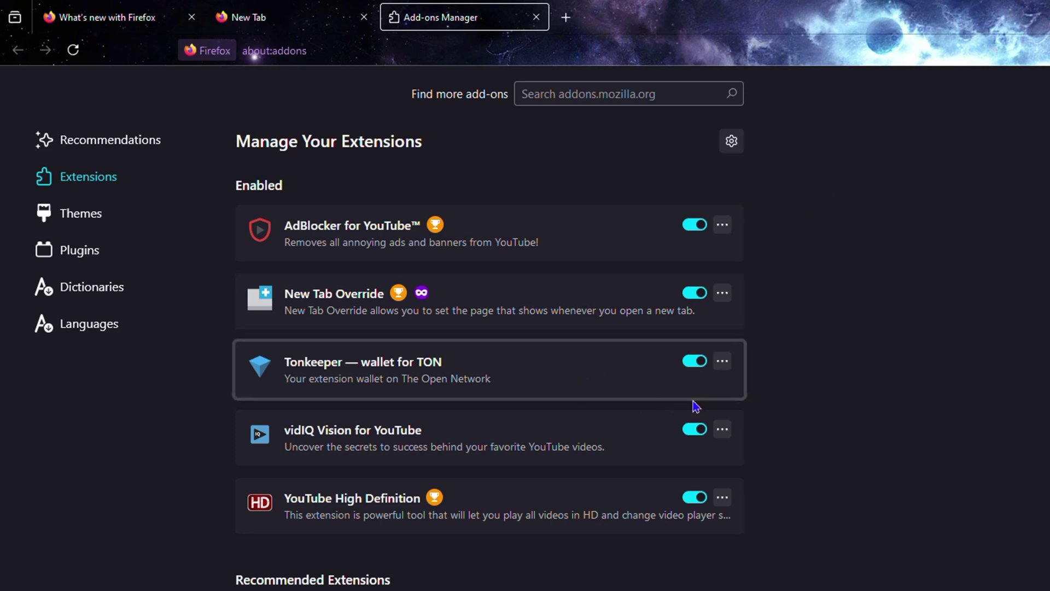
{"action": "scroll", "coordinate": [694, 393], "scroll_direction": "down", "scroll_amount": 10}
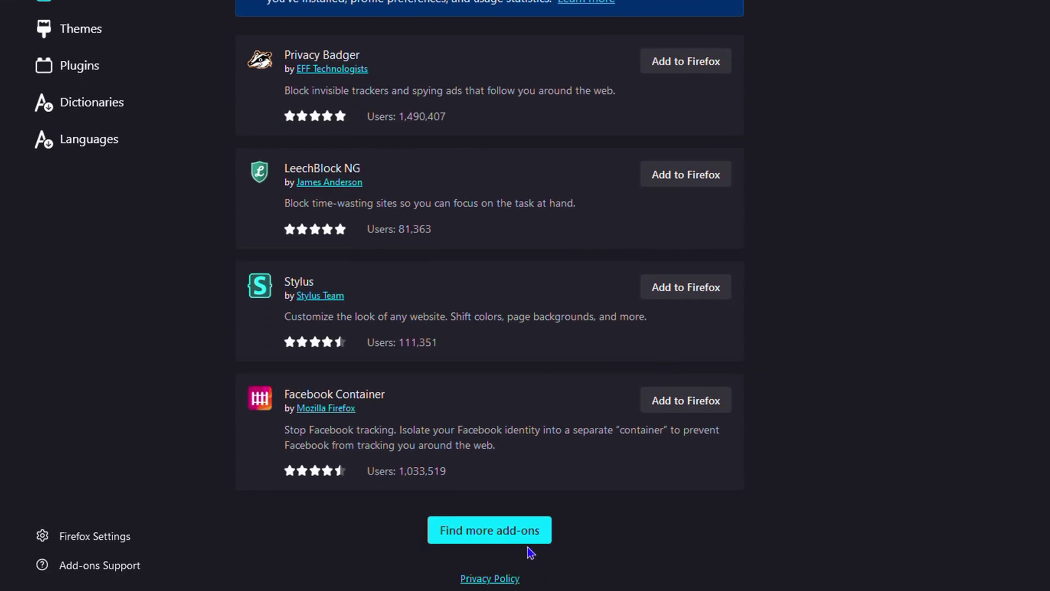
{"action": "left_click", "coordinate": [527, 531]}
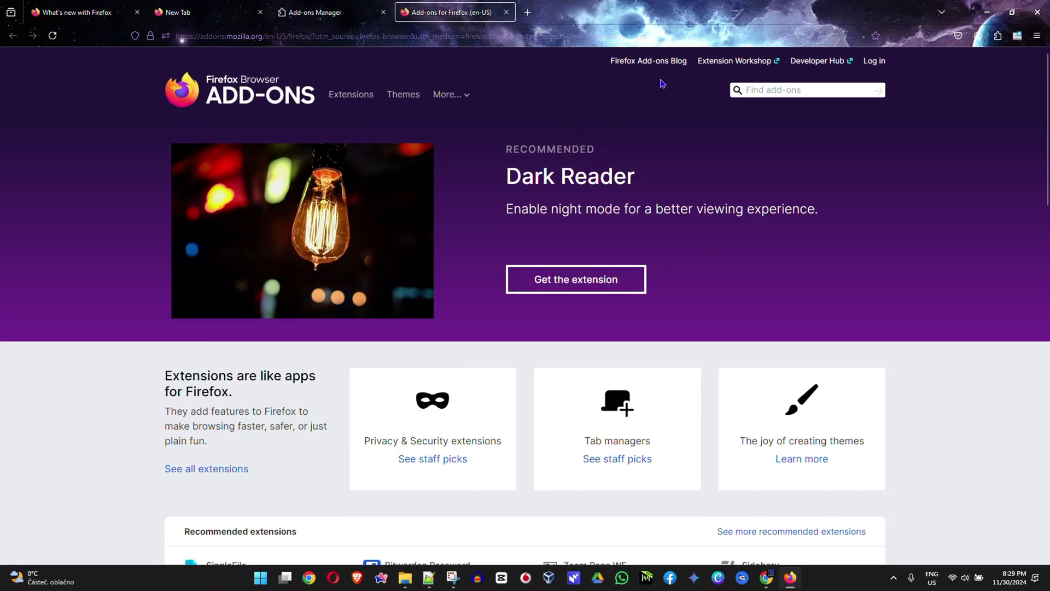
- Search Firefox Add-ons for 'Youtube Transcript' and open the Youtube Transcript AI Summary add-on
{"action": "left_click", "coordinate": [777, 89]}
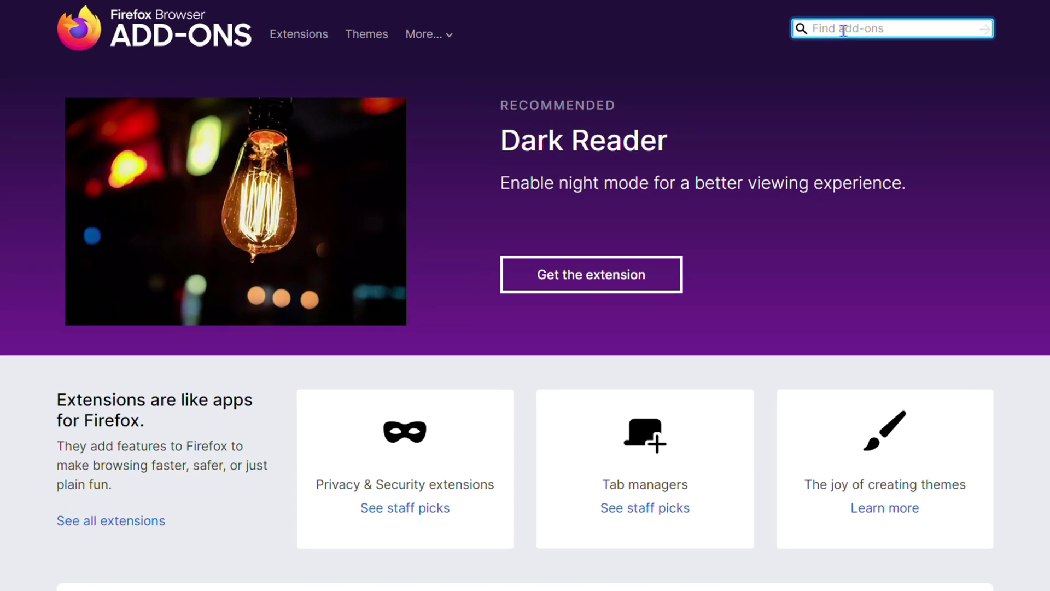
{"action": "type", "text": "Youtube Transcript"}
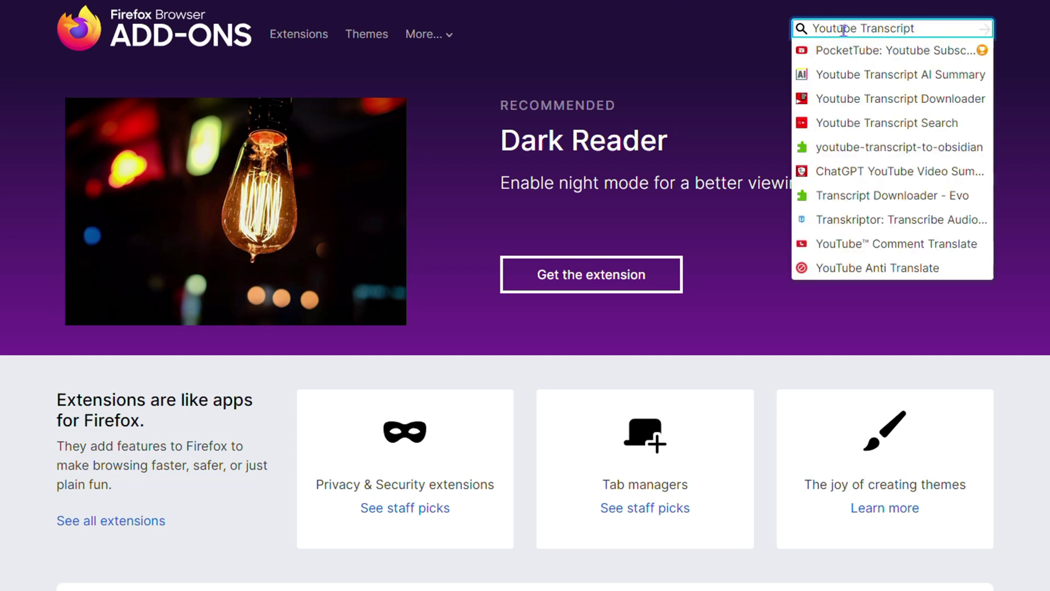
{"action": "key", "text": "Return"}
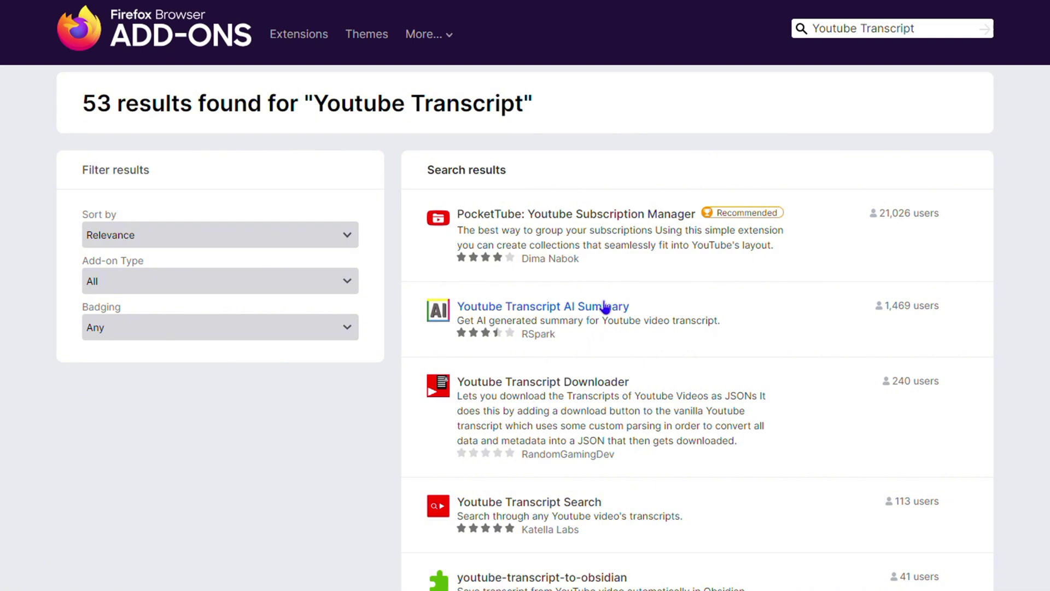
{"action": "scroll", "coordinate": [604, 307], "scroll_direction": "down", "scroll_amount": 2}
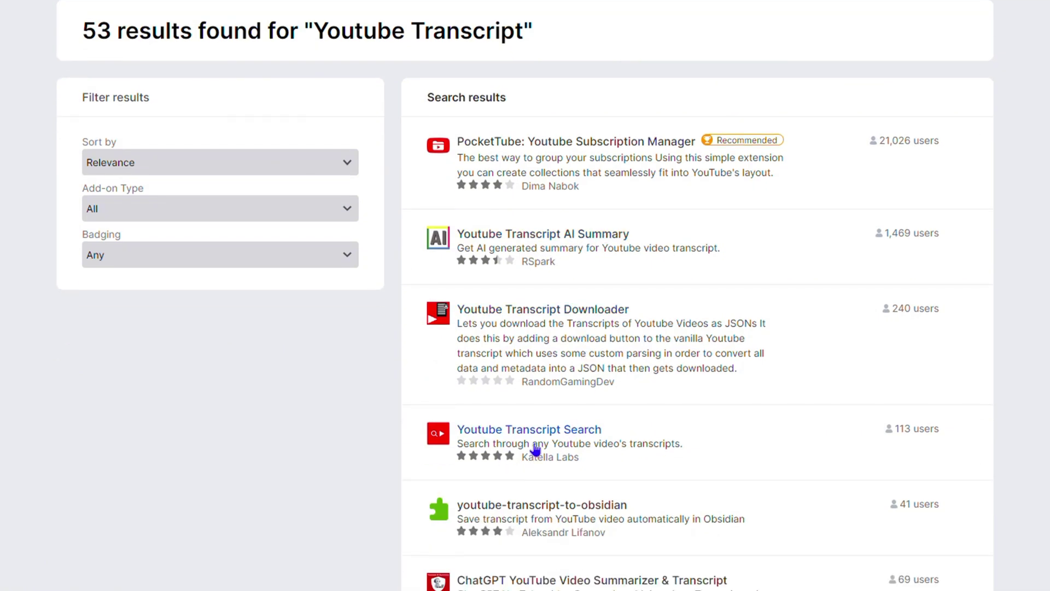
{"action": "scroll", "coordinate": [586, 467], "scroll_direction": "down", "scroll_amount": 10}
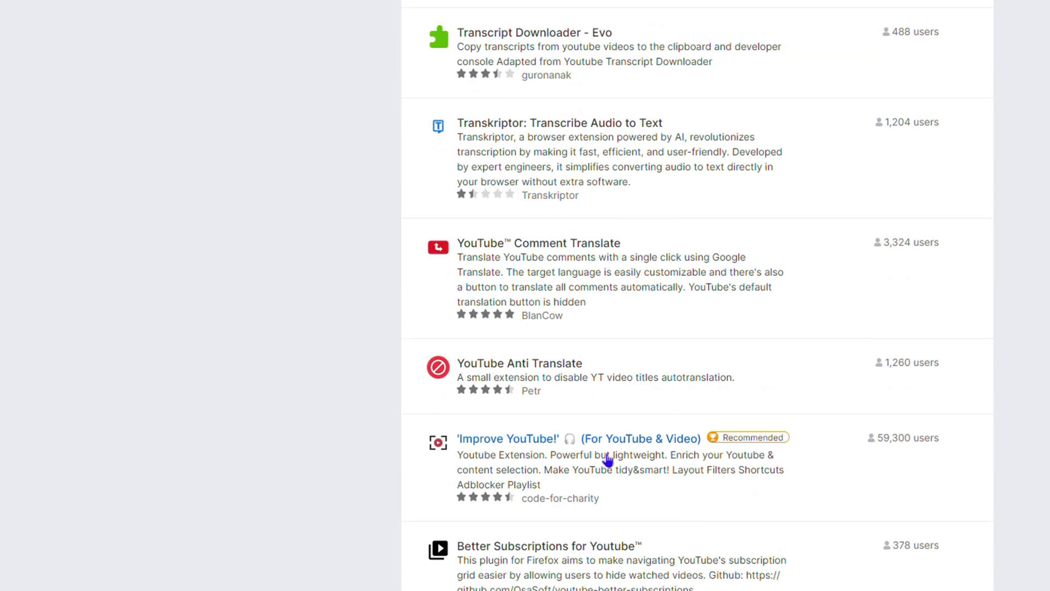
{"action": "scroll", "coordinate": [621, 376], "scroll_direction": "down", "scroll_amount": 9}
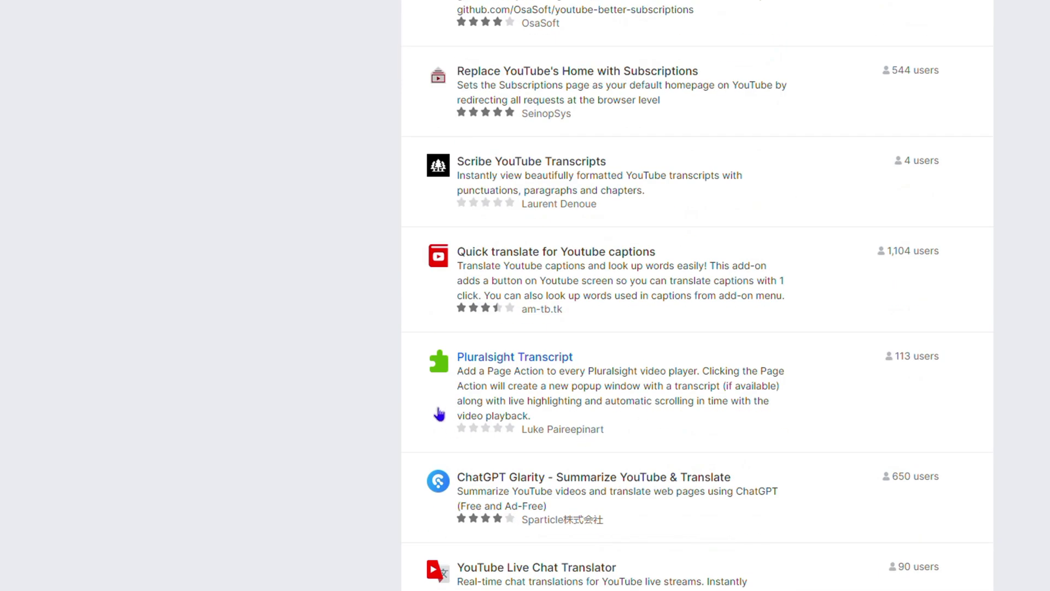
{"action": "scroll", "coordinate": [613, 274], "scroll_direction": "up", "scroll_amount": 20}
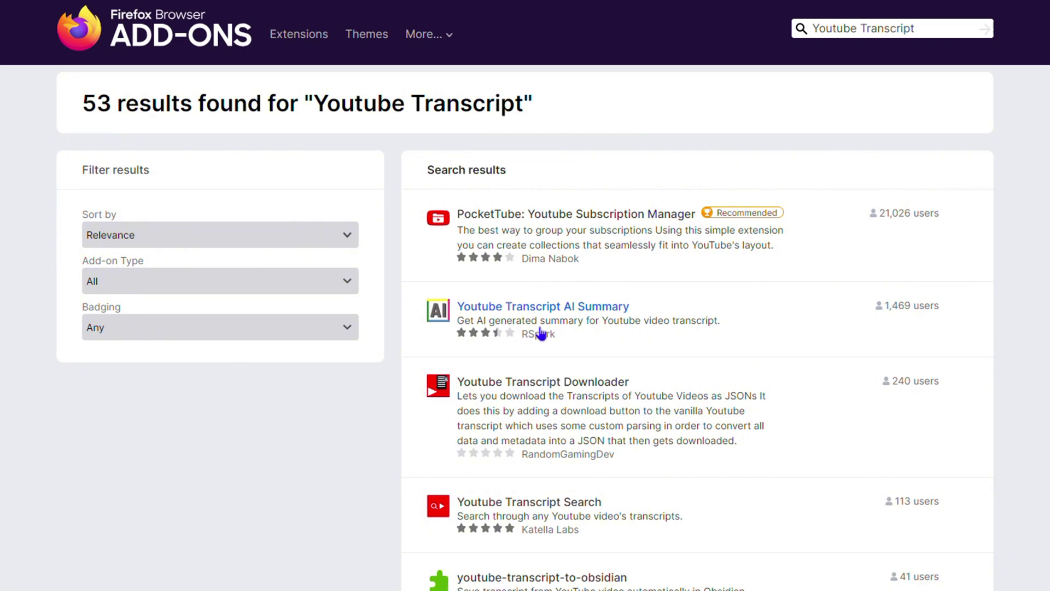
{"action": "left_click", "coordinate": [518, 309]}
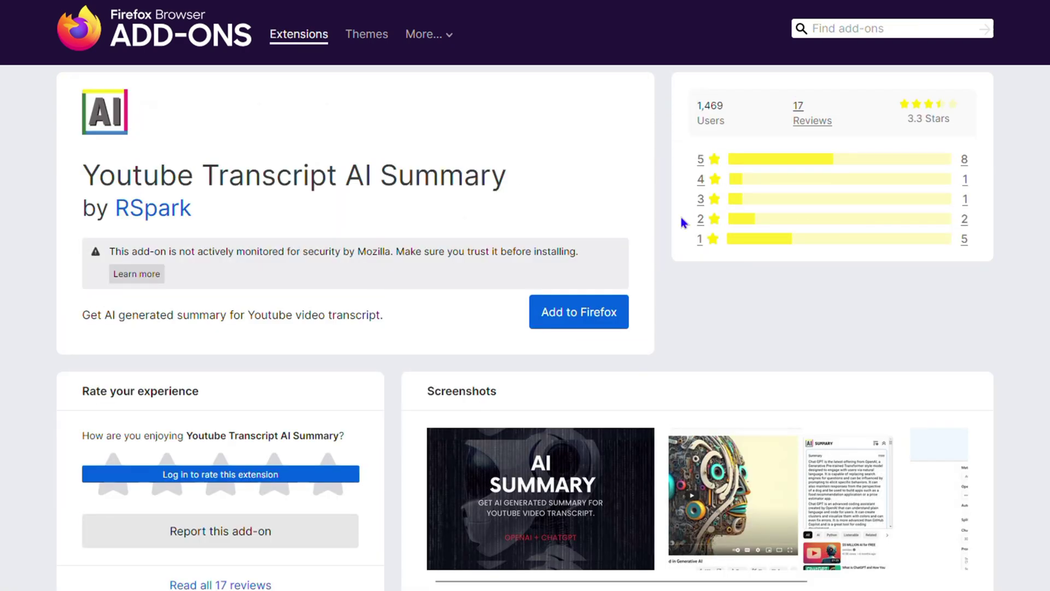
- Add Youtube Transcript AI Summary to Firefox, approving its permissions, then load youtube.com
{"action": "left_click", "coordinate": [553, 311]}
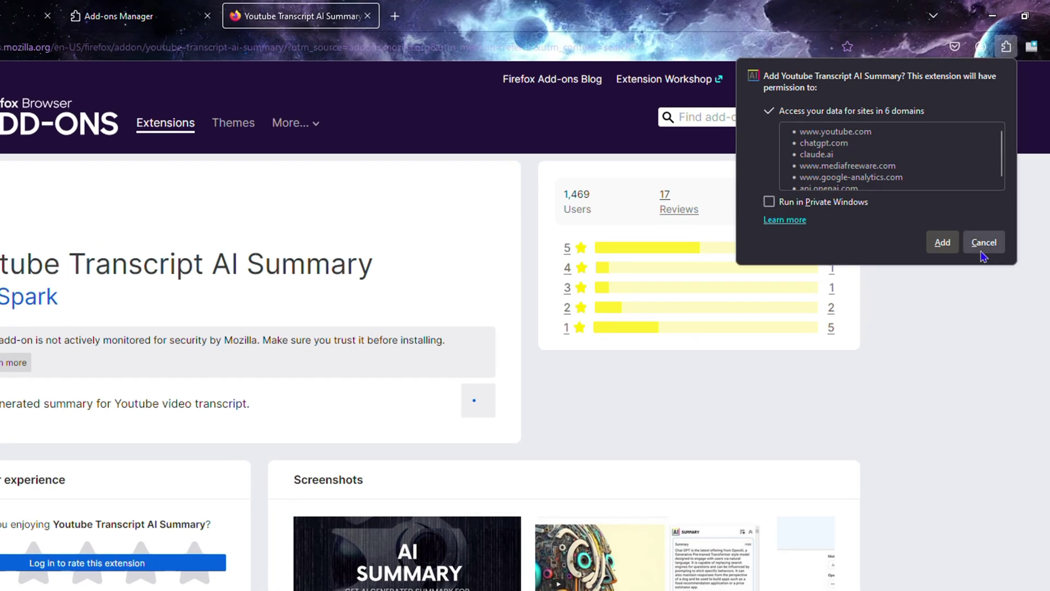
{"action": "left_click", "coordinate": [954, 153]}
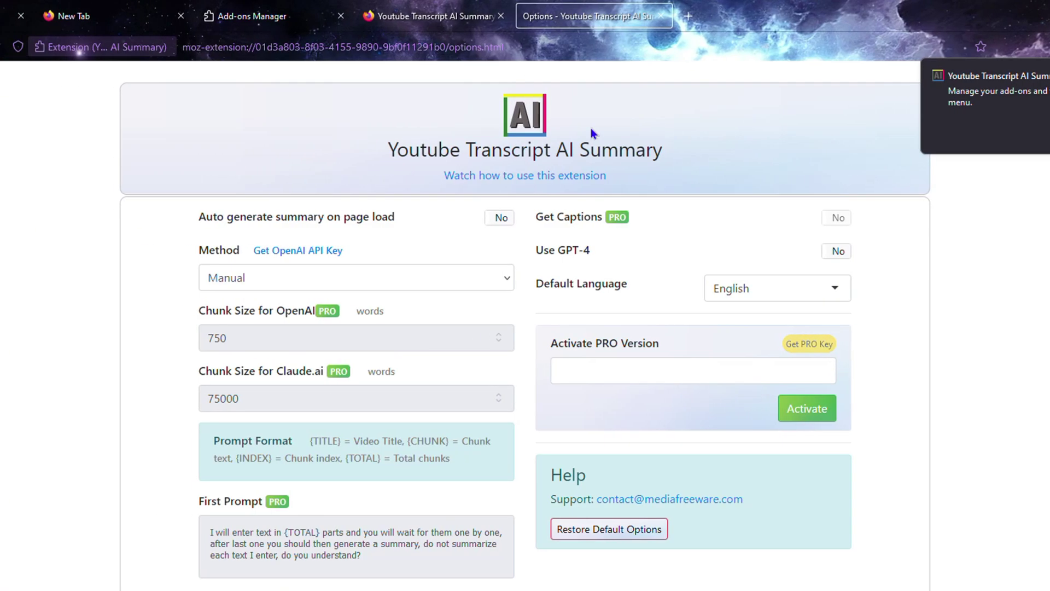
{"action": "left_click", "coordinate": [235, 53]}
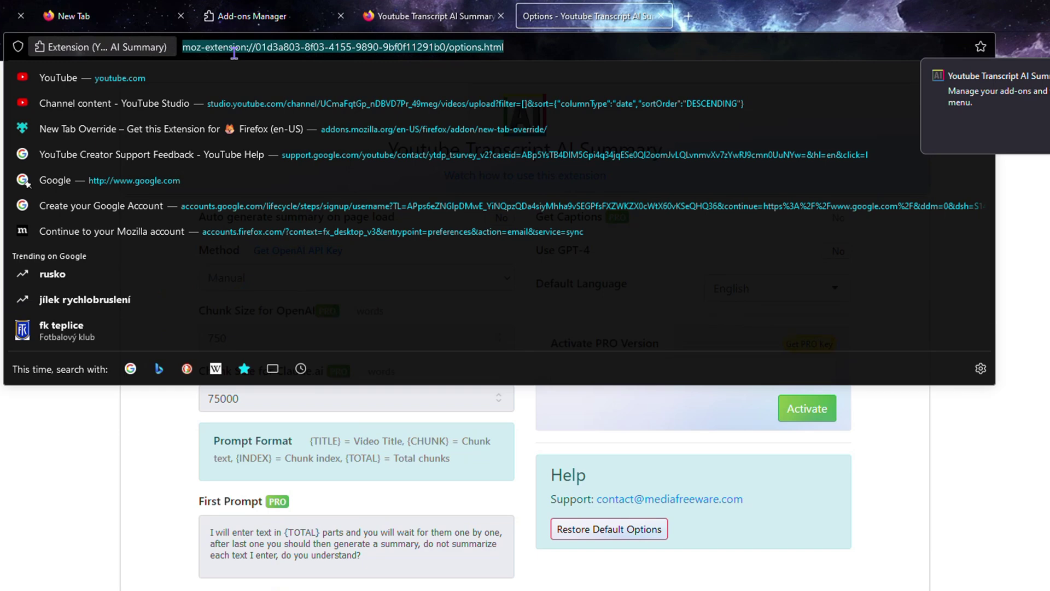
{"action": "type", "text": "you"}
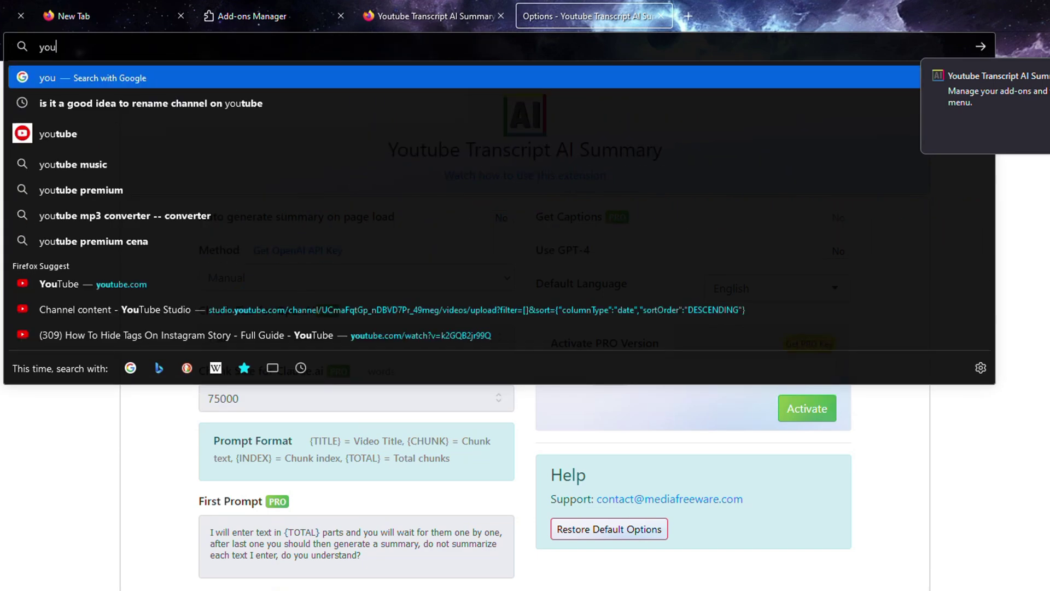
{"action": "type", "text": "t"}
{"action": "left_click", "coordinate": [79, 134]}
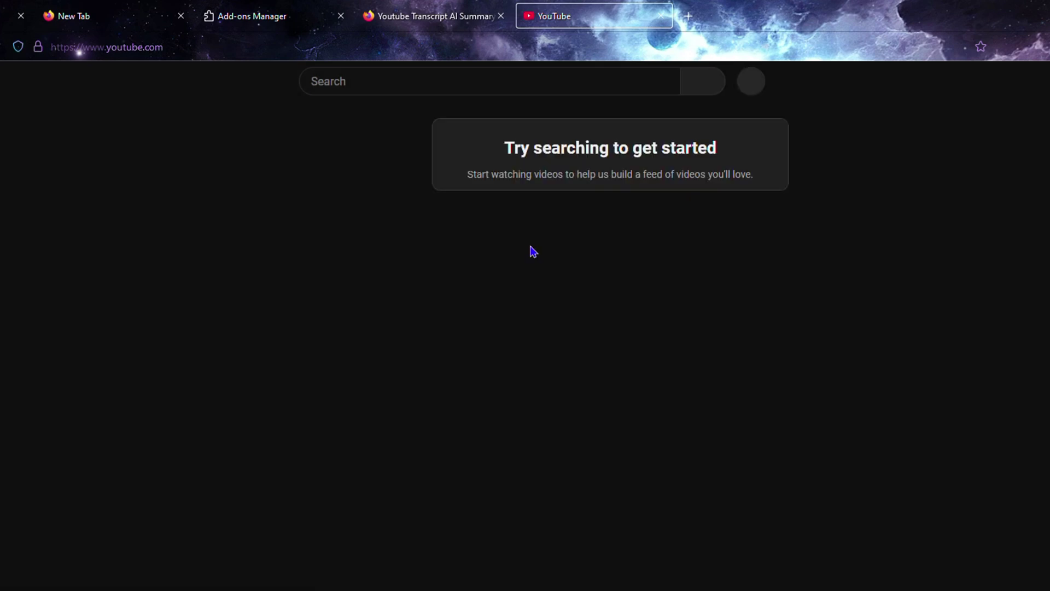
- Search YouTube for 'drew tutorial' and open the Canva install video
{"action": "left_click", "coordinate": [357, 82]}
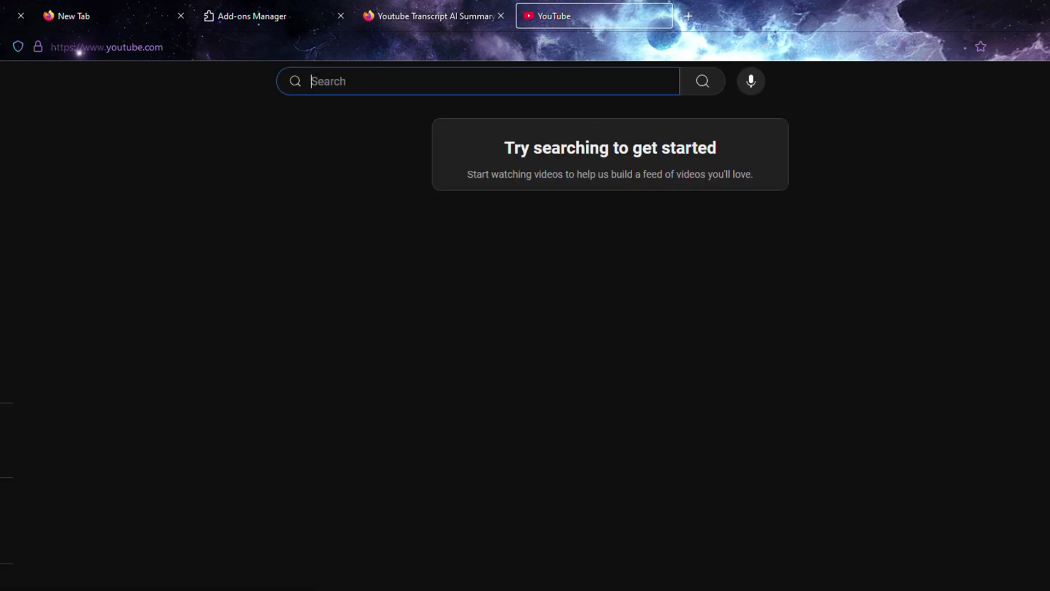
{"action": "type", "text": "drew tutp"}
{"action": "key", "text": "BackSpace"}
{"action": "type", "text": "orial"}
{"action": "key", "text": "Return"}
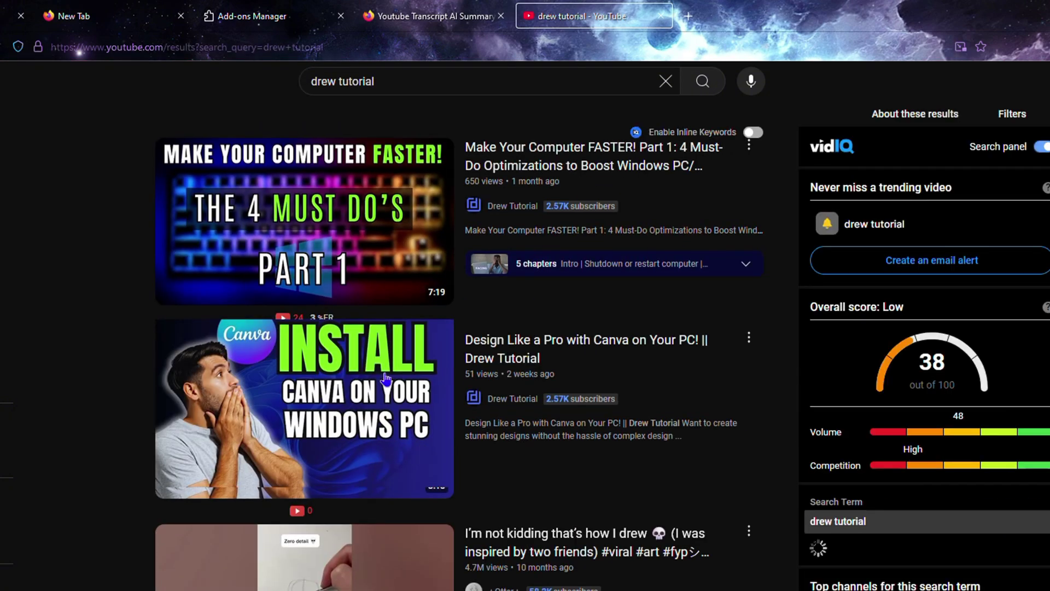
{"action": "left_click", "coordinate": [384, 379]}
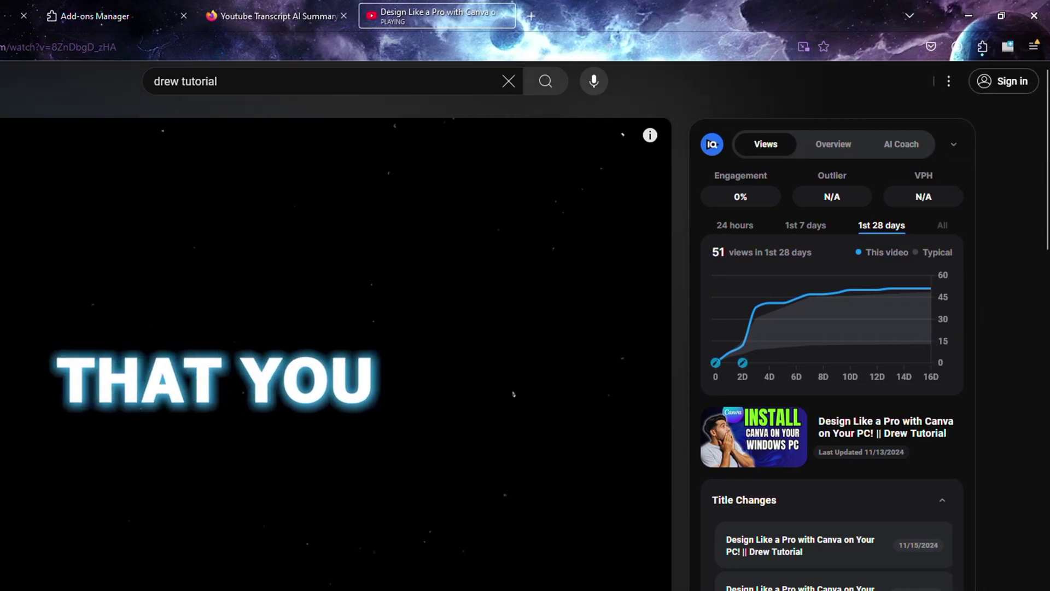
- Expand the AI Summary panel to show the video's full transcript
{"action": "scroll", "coordinate": [750, 391], "scroll_direction": "down", "scroll_amount": 5}
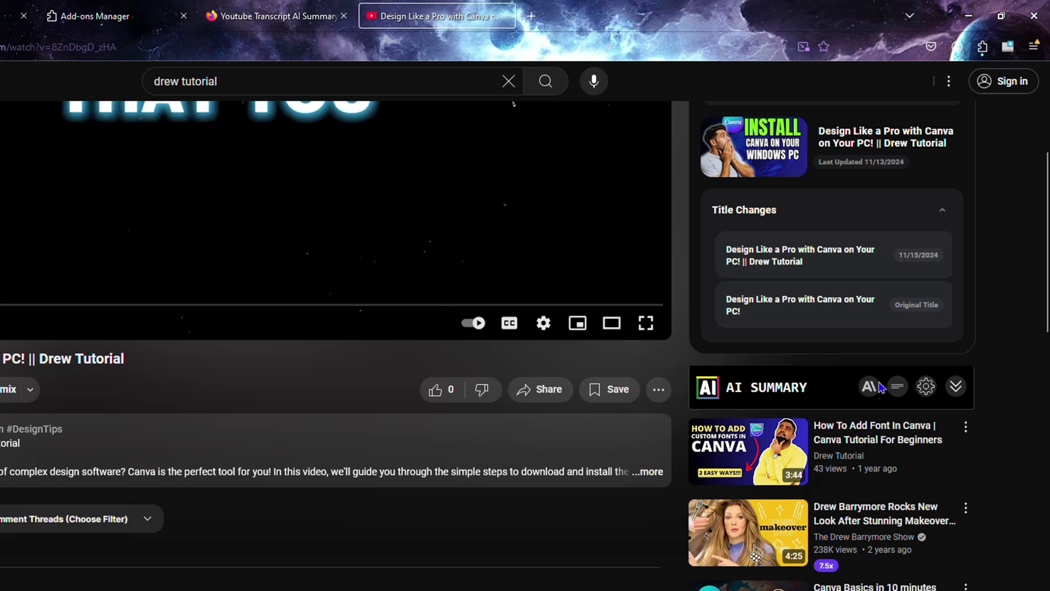
{"action": "left_click", "coordinate": [956, 388]}
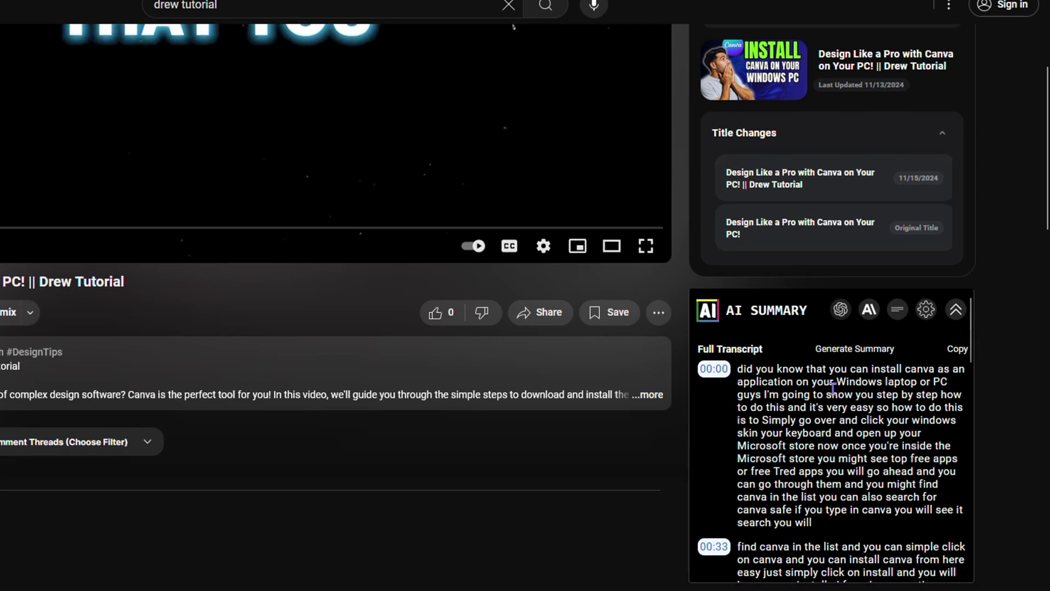
{"action": "scroll", "coordinate": [802, 324], "scroll_direction": "down", "scroll_amount": 5}
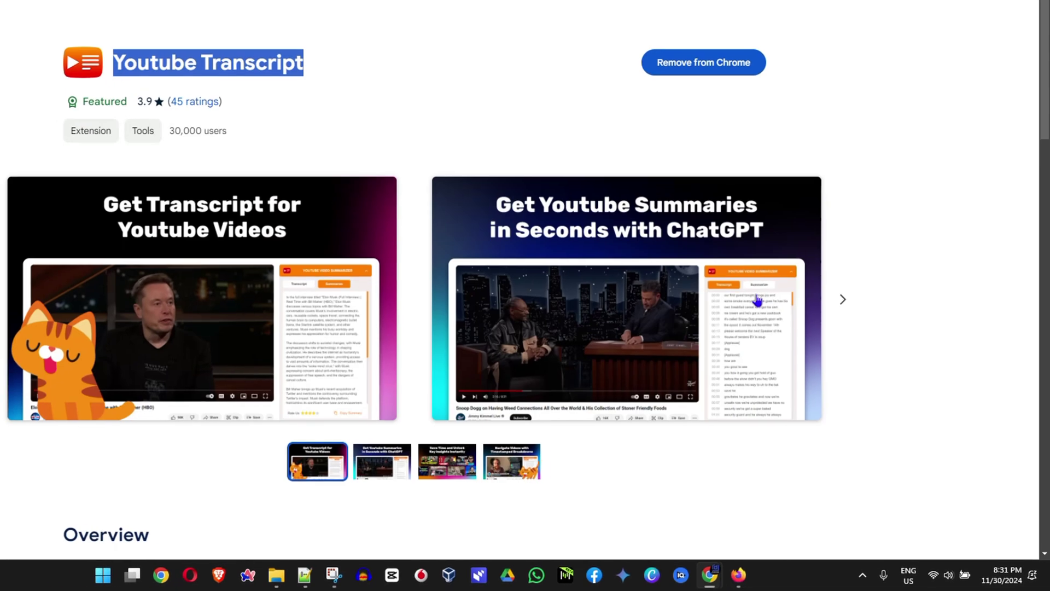